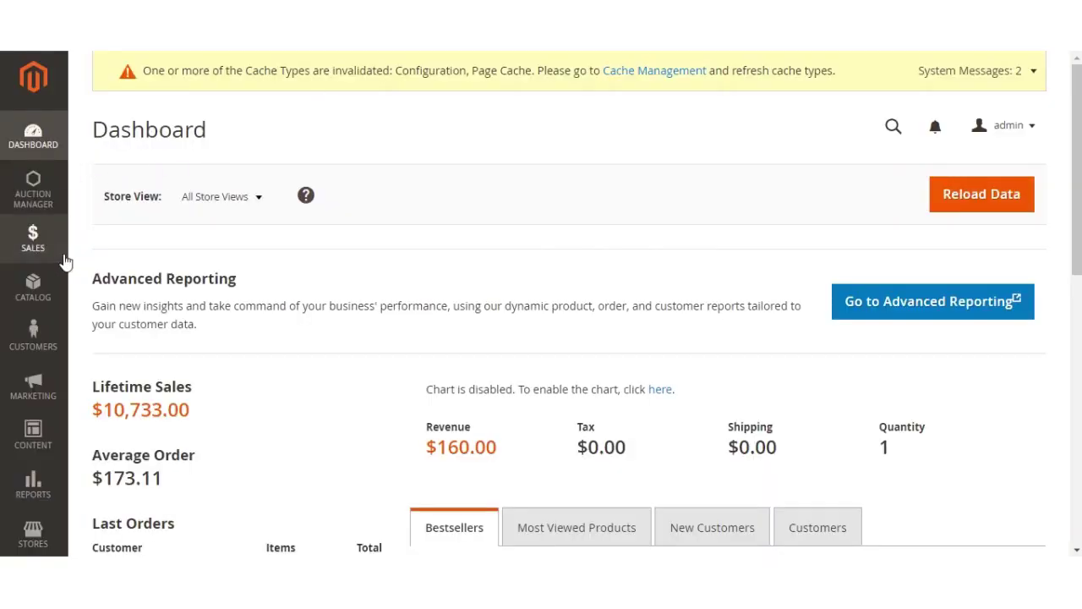
# - Open Auction Wallet Details from the Auction Manager menu in a new tab
pyautogui.click(38, 193)
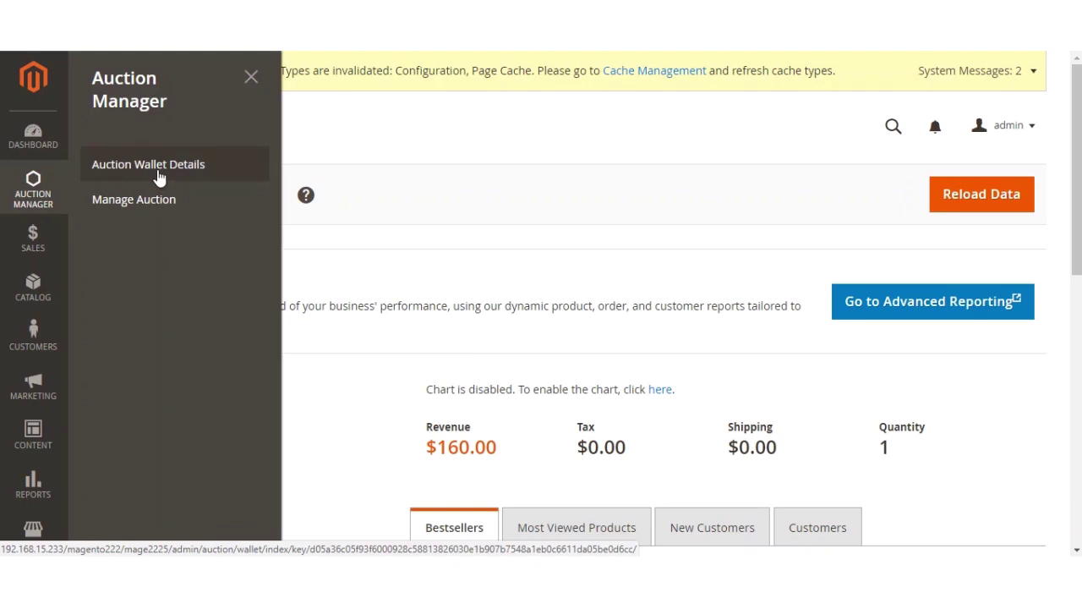
pyautogui.rightClick(159, 176)
pyautogui.click(212, 180)
pyautogui.hotkey('ctrl', 'Tab')
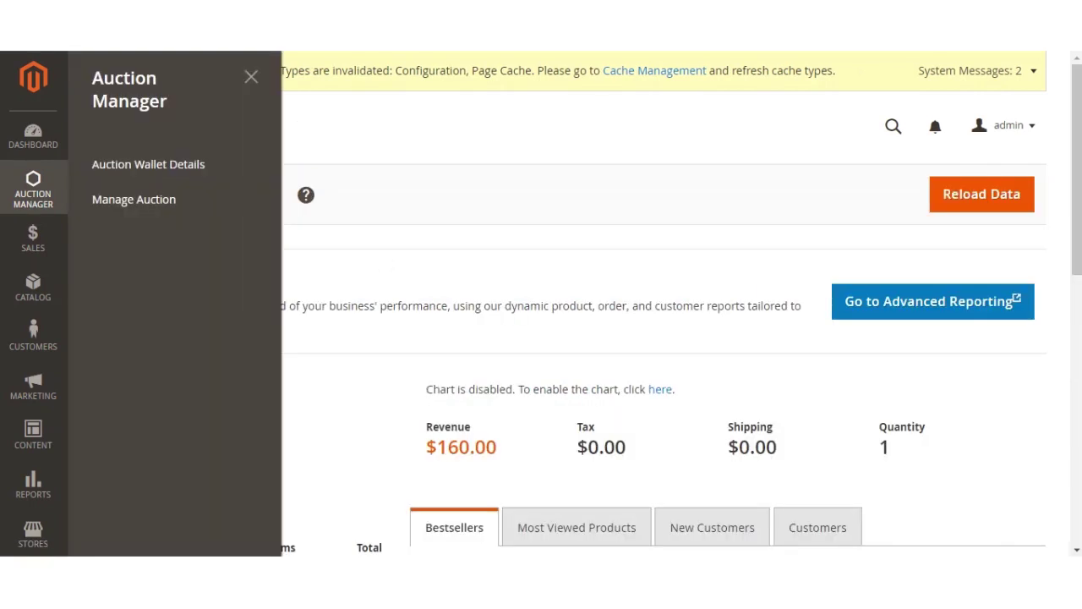
# - Open Manage Auction in a new tab, showing the Polka Camera auction
pyautogui.rightClick(154, 205)
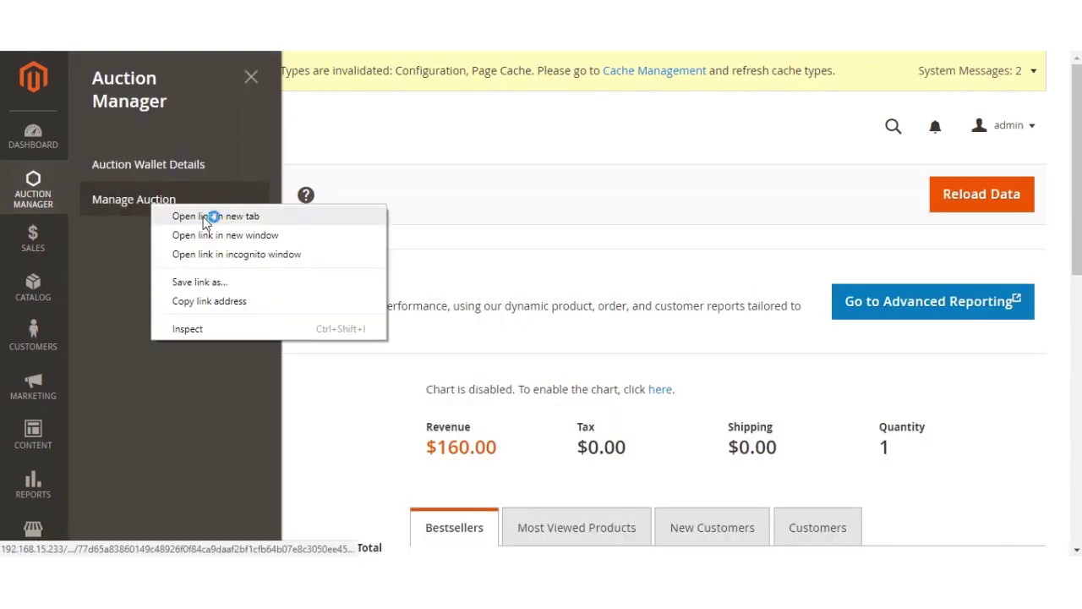
pyautogui.click(199, 215)
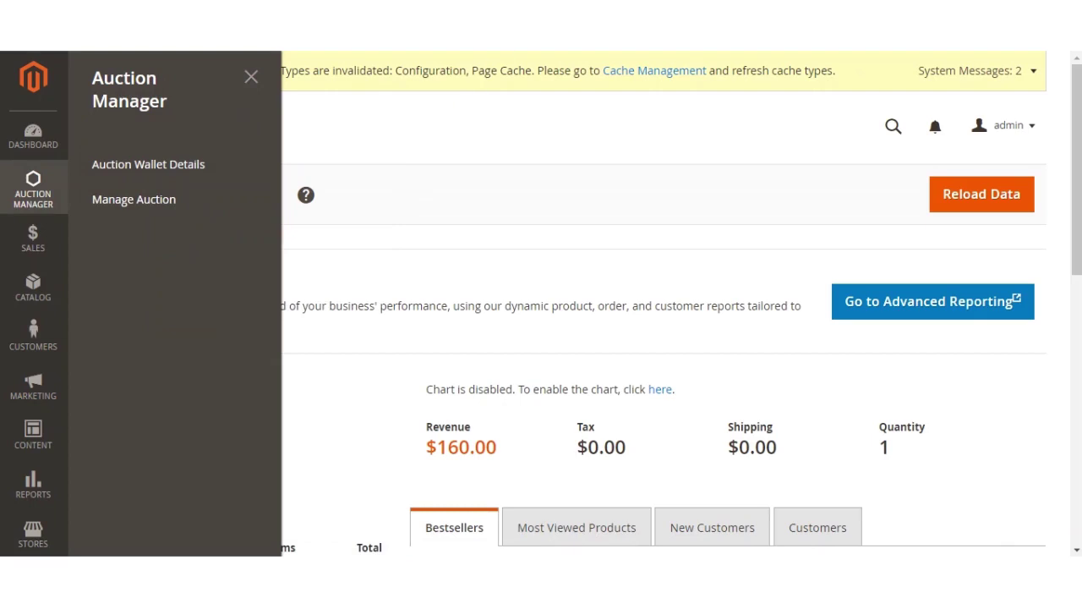
pyautogui.hotkey('ctrl', 'Tab')
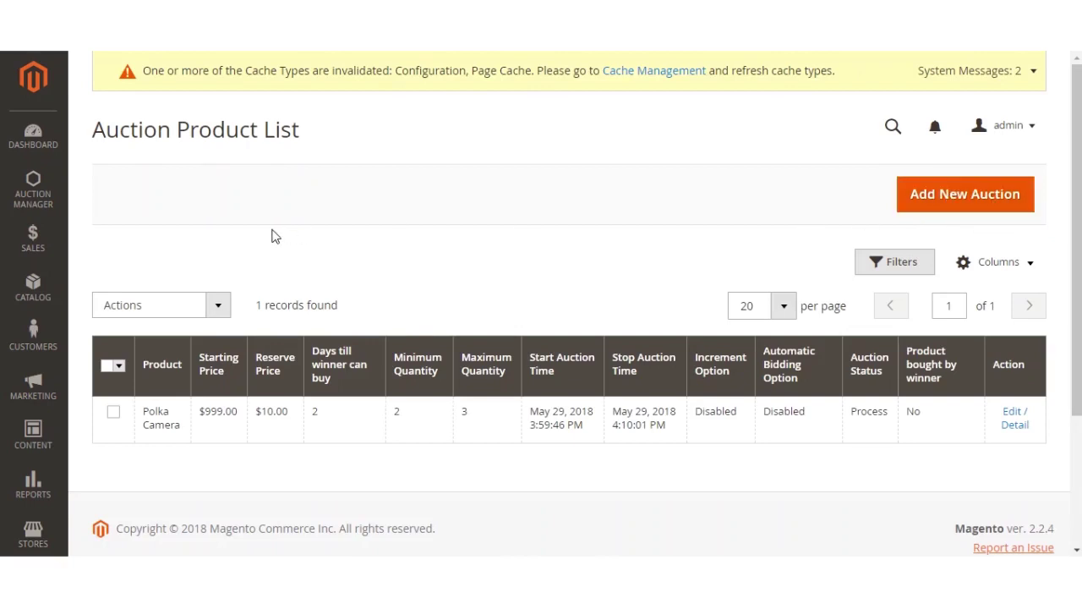
# - Start a new auction, bringing up the empty product, price, time and winner-days form
pyautogui.click(35, 199)
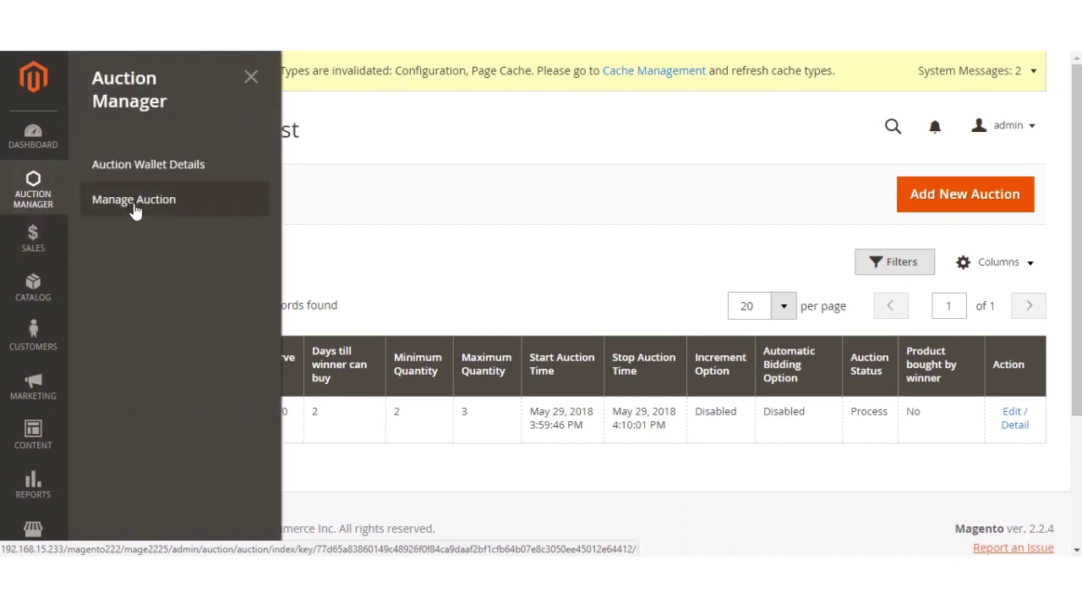
pyautogui.click(676, 246)
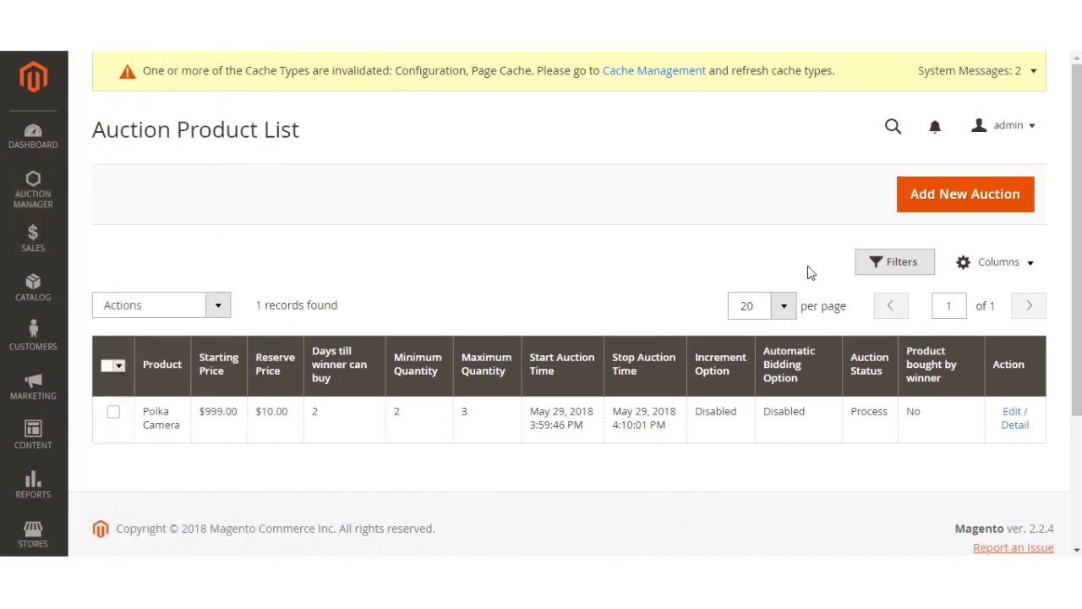
pyautogui.click(962, 201)
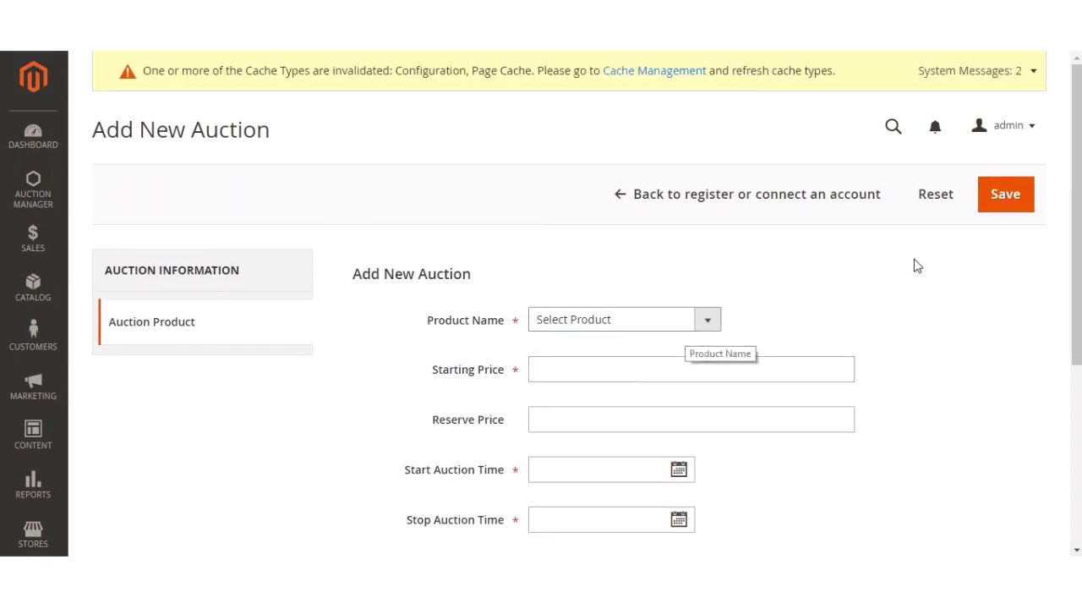
pyautogui.scroll(-1, 914, 279)
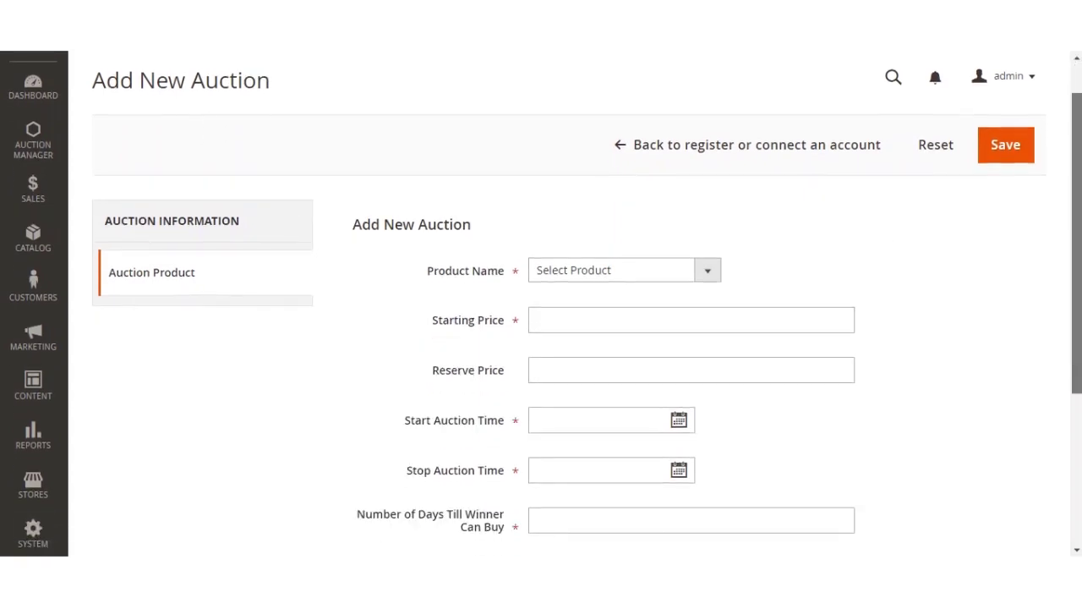
# - Choose Blue Bangles as the product, with starting price 180 and reserve price 20
pyautogui.click(630, 271)
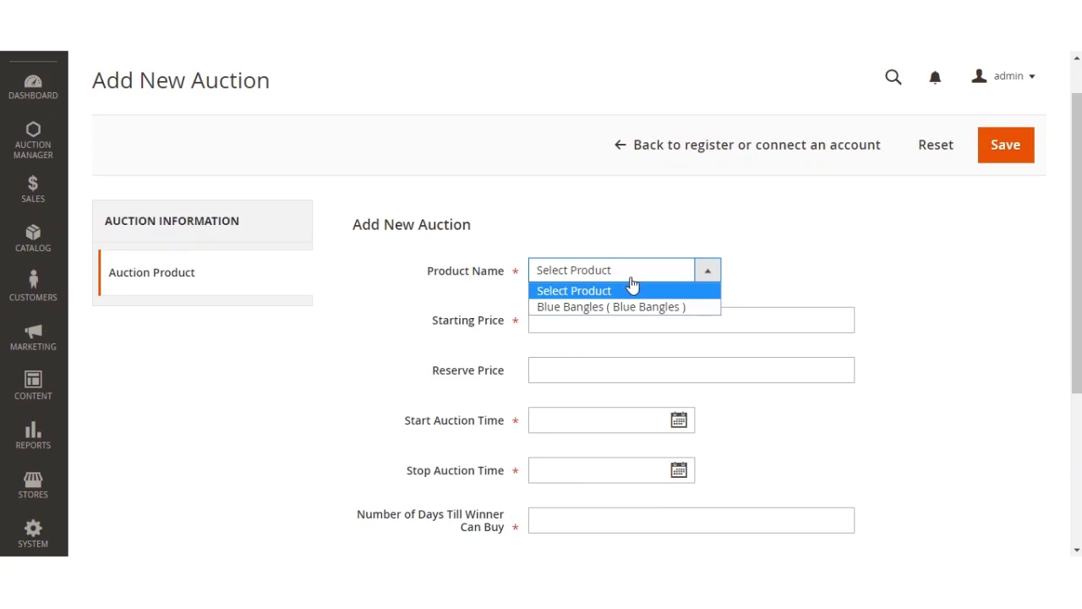
pyautogui.click(634, 306)
pyautogui.click(628, 318)
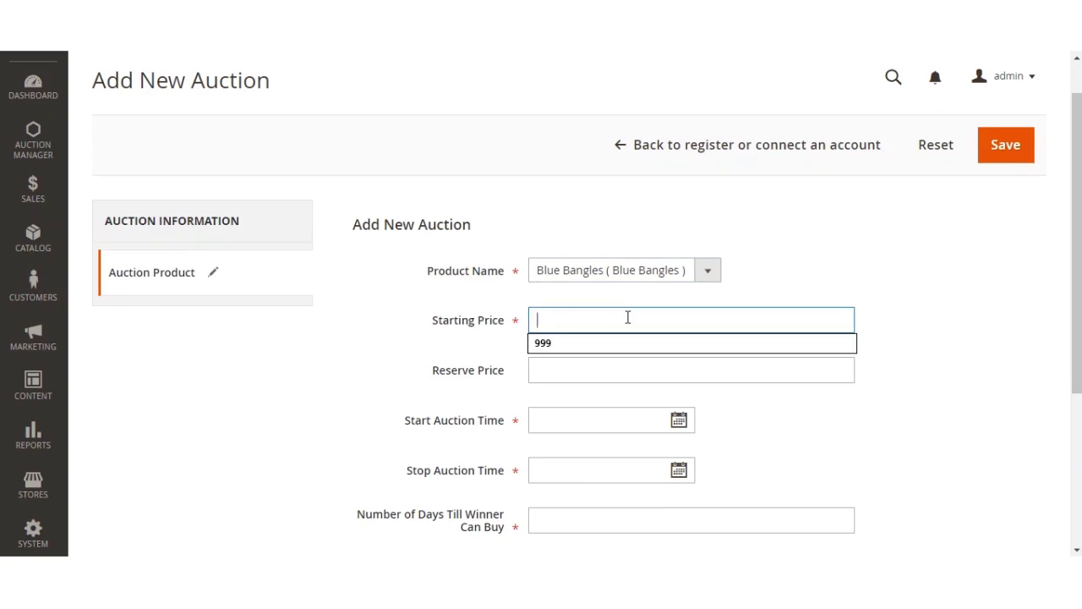
pyautogui.write('180')
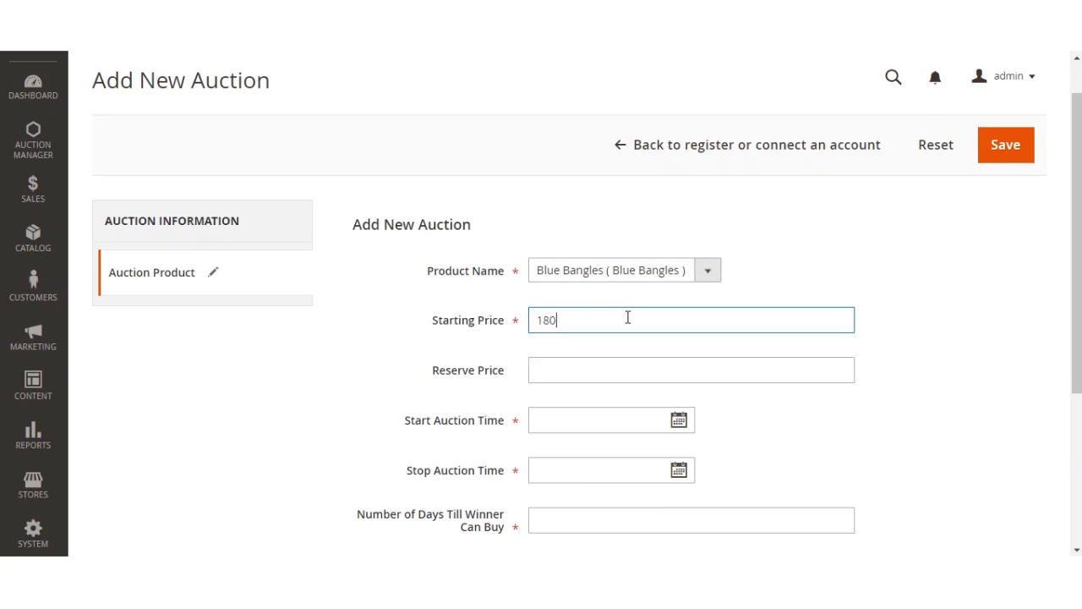
pyautogui.click(625, 374)
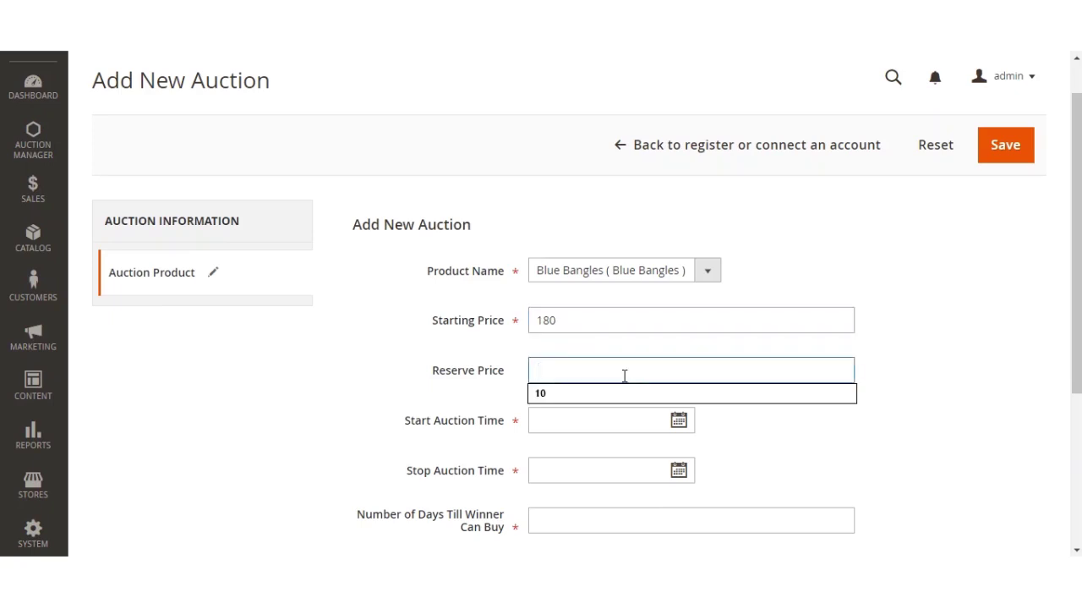
pyautogui.write('200')
pyautogui.press('BackSpace')
pyautogui.click(815, 436)
pyautogui.scroll(-1, 701, 418)
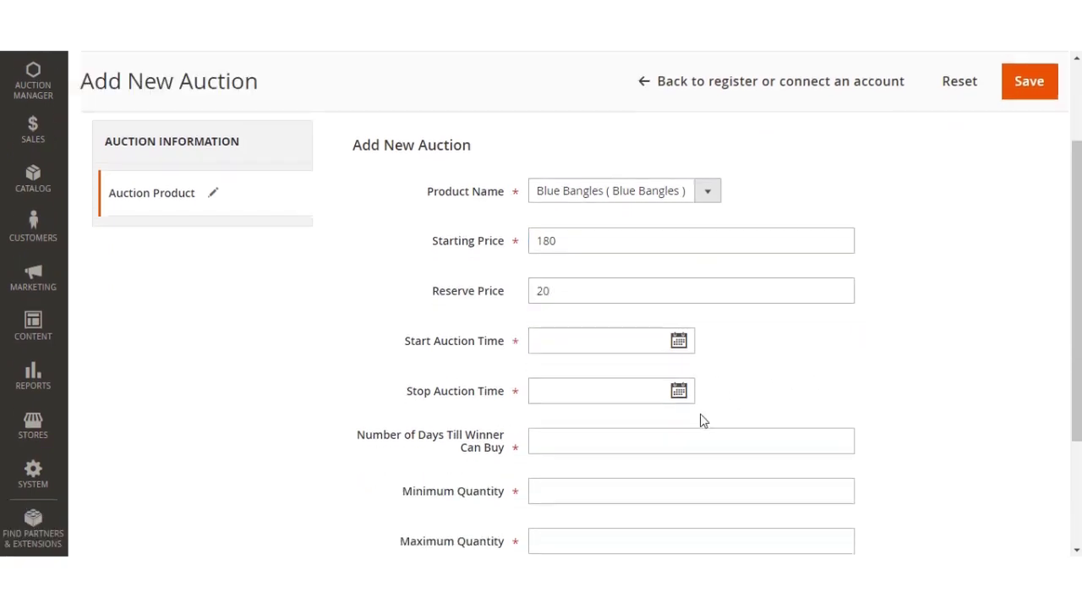
# - Set the auction start time to now, 05/29/2018 16:56:05
pyautogui.click(679, 343)
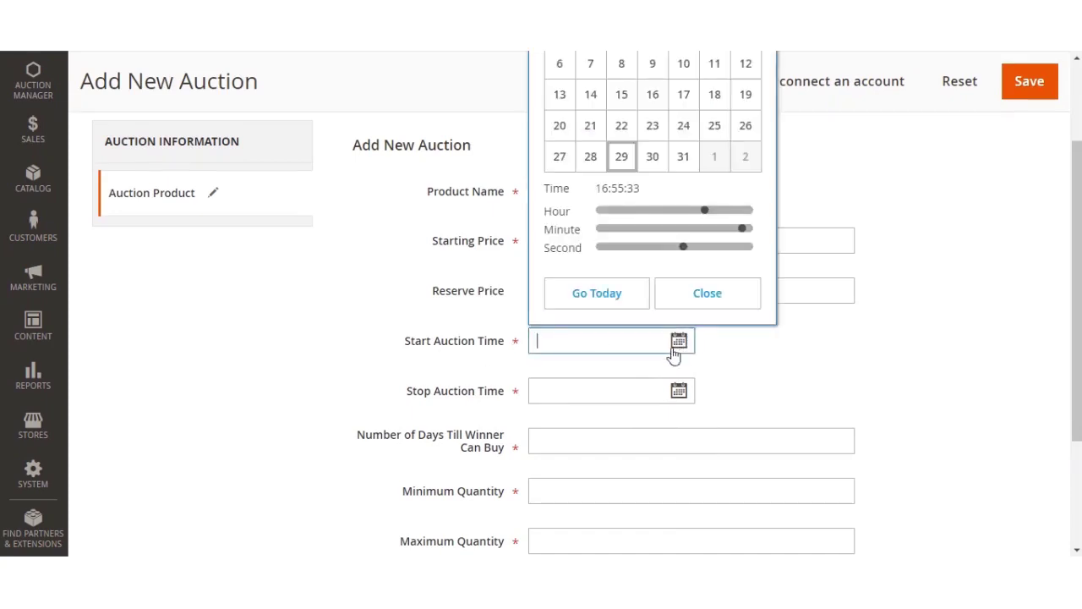
pyautogui.click(620, 298)
pyautogui.click(620, 297)
pyautogui.click(724, 304)
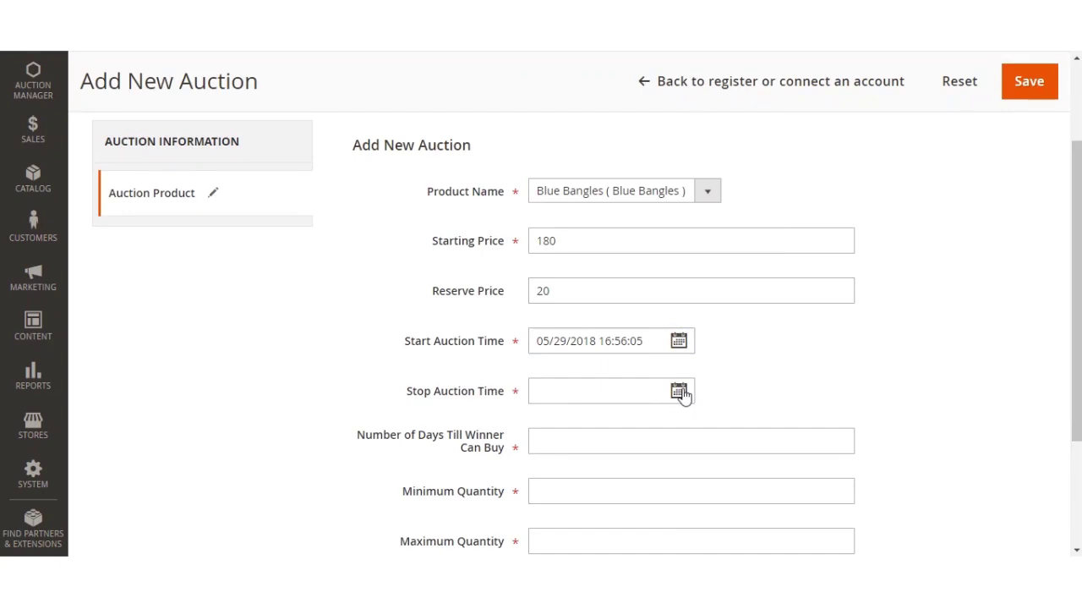
# - Set the auction stop time to 05/29/2018 16:59:59
pyautogui.click(679, 391)
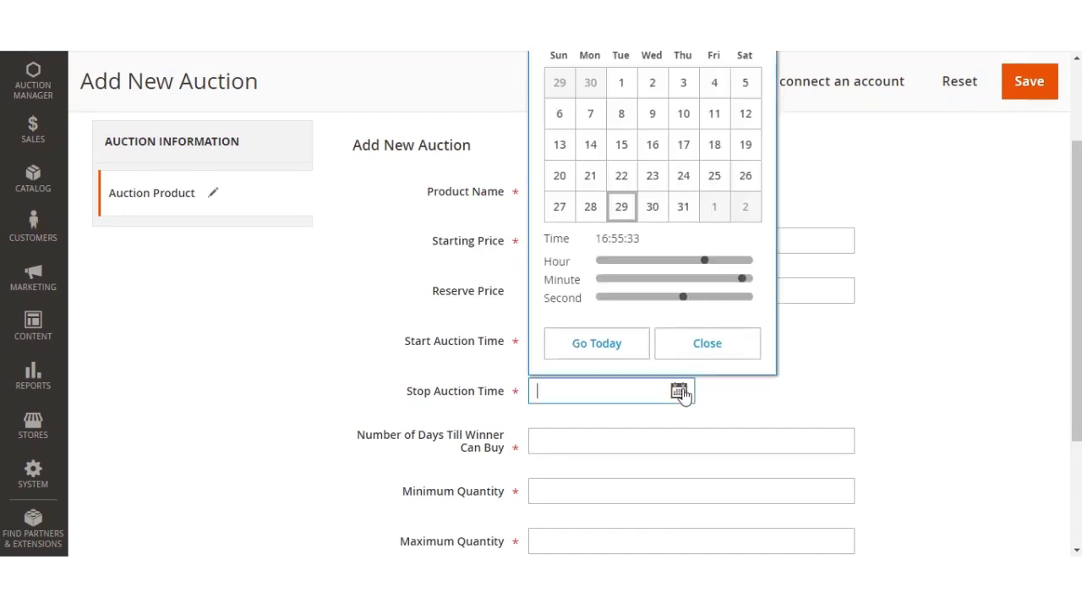
pyautogui.click(607, 347)
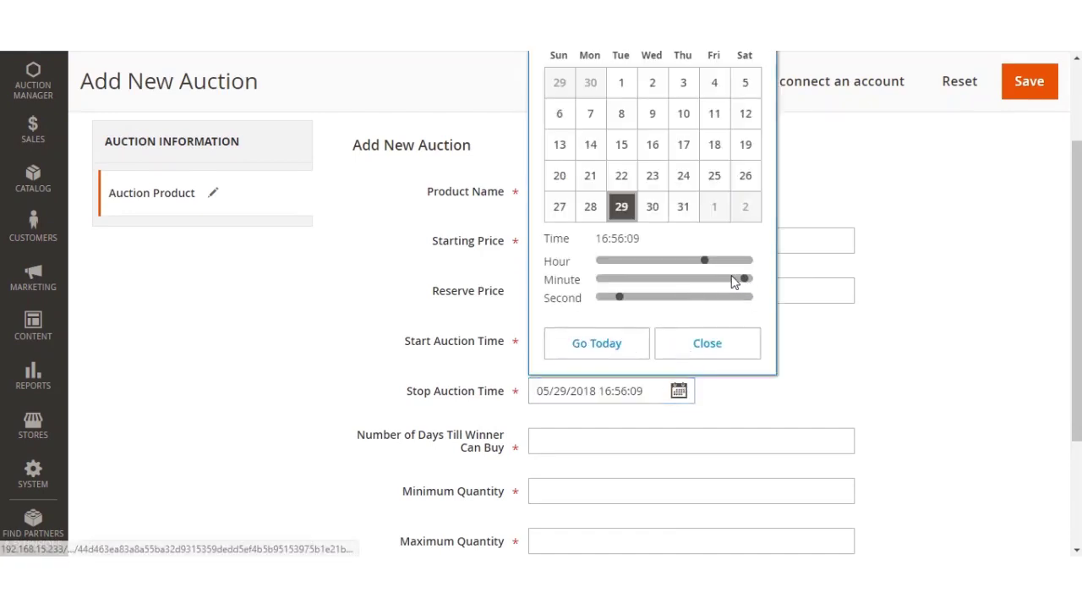
pyautogui.moveTo(739, 278); pyautogui.dragTo(769, 285)
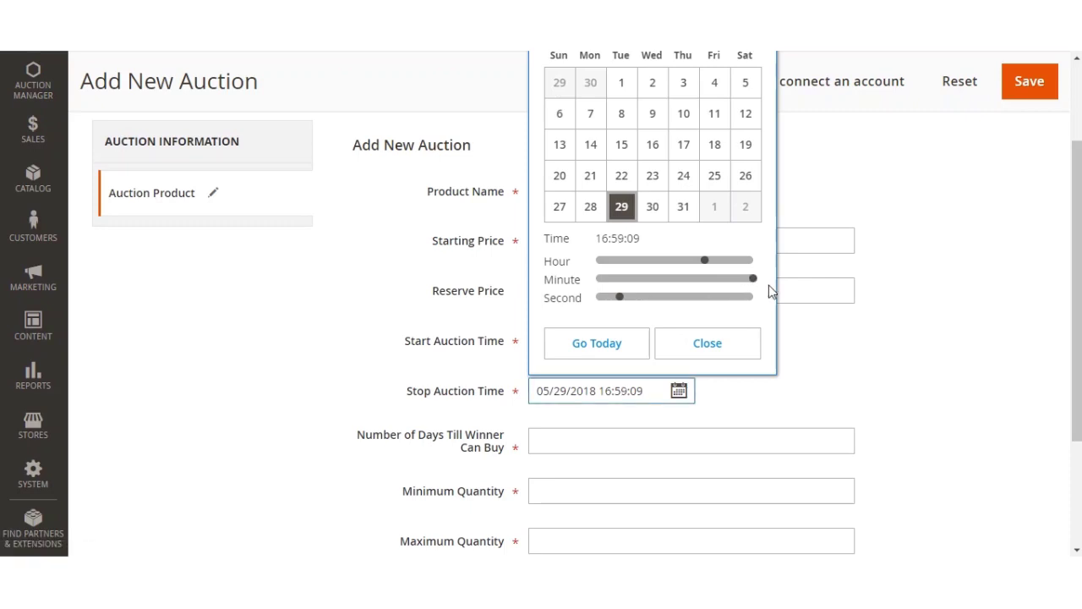
pyautogui.moveTo(623, 297); pyautogui.dragTo(773, 302)
pyautogui.click(707, 349)
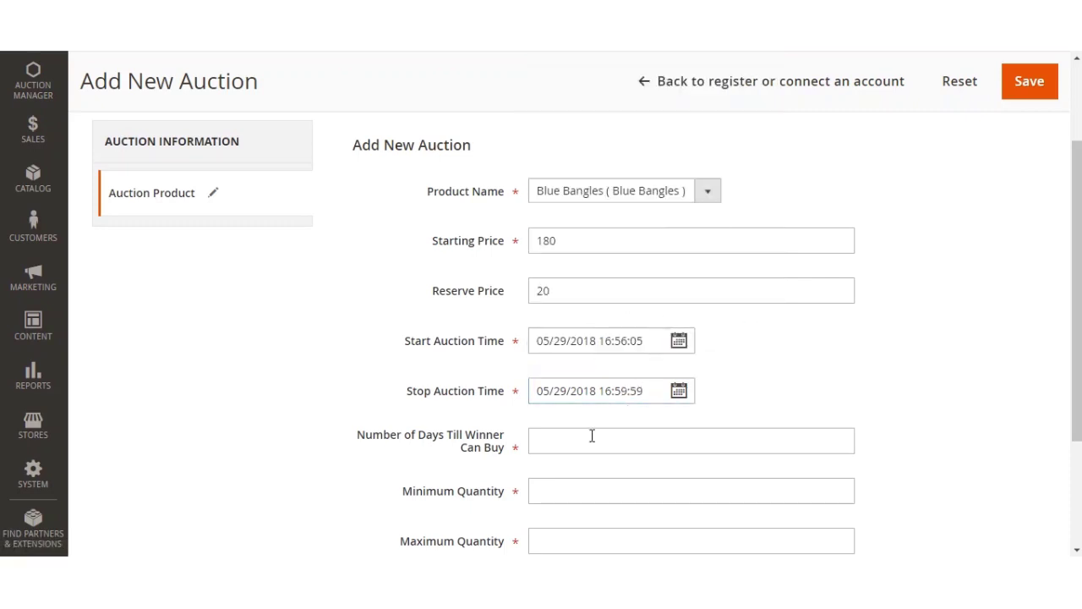
pyautogui.scroll(-3, 702, 411)
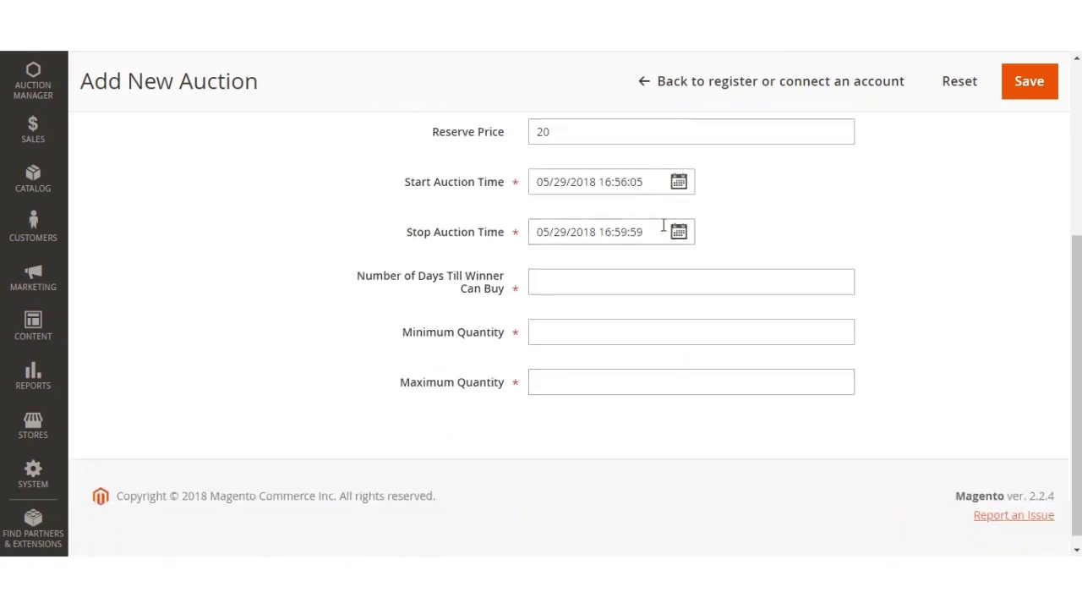
# - Enter 3 days till the winner can buy, minimum quantity 2 and maximum quantity 5
pyautogui.click(586, 277)
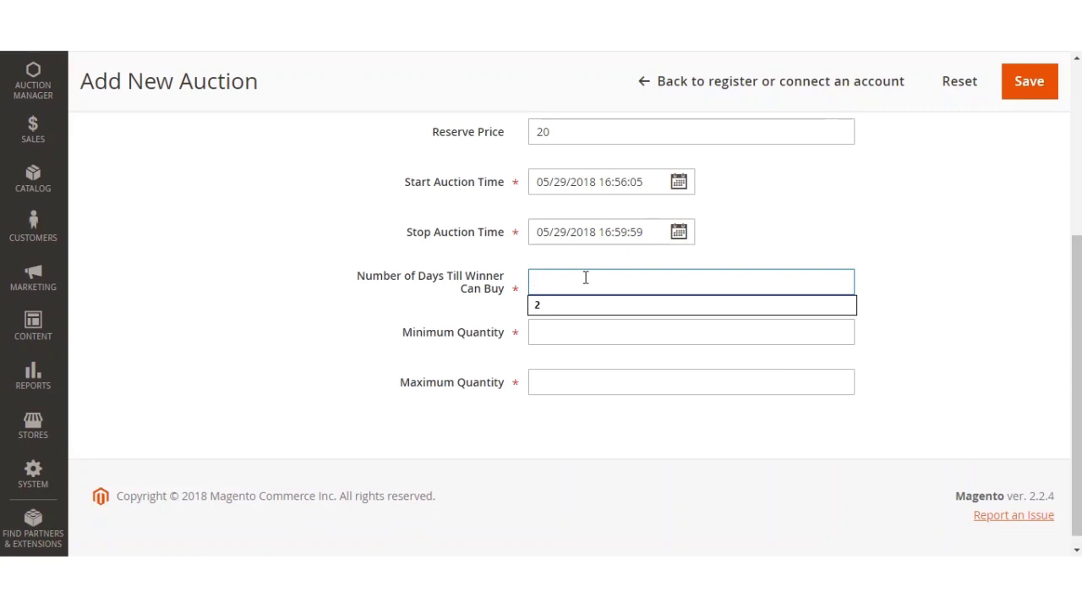
pyautogui.write('3')
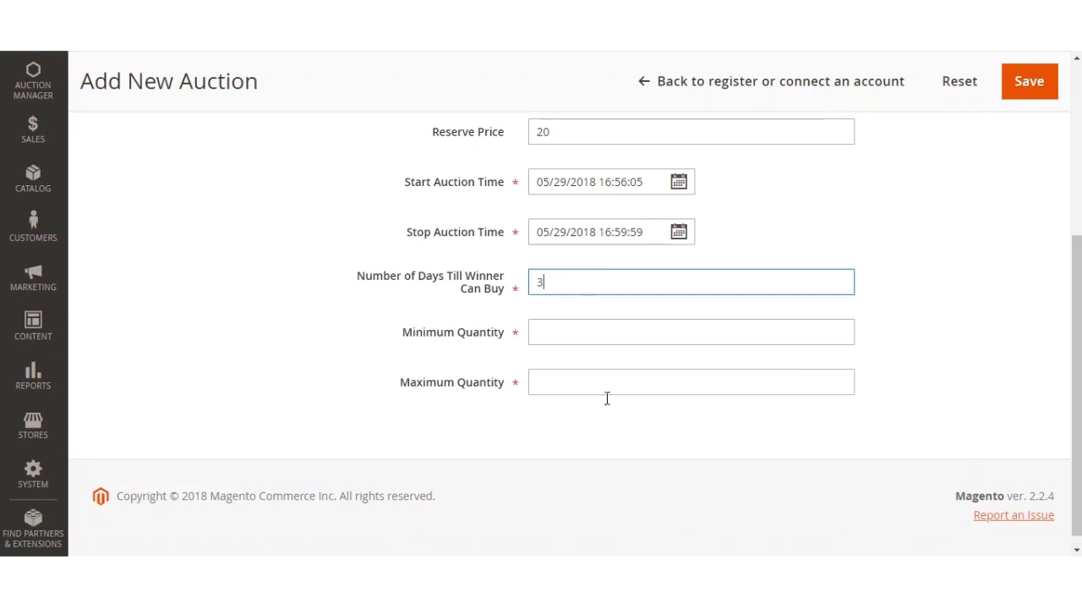
pyautogui.click(596, 335)
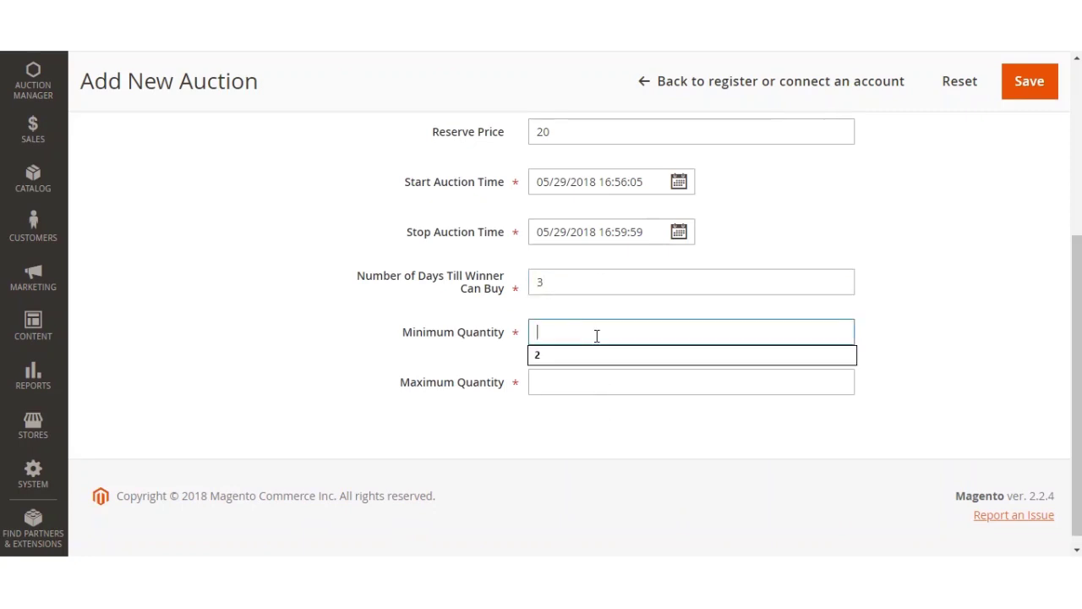
pyautogui.write('2')
pyautogui.click(596, 383)
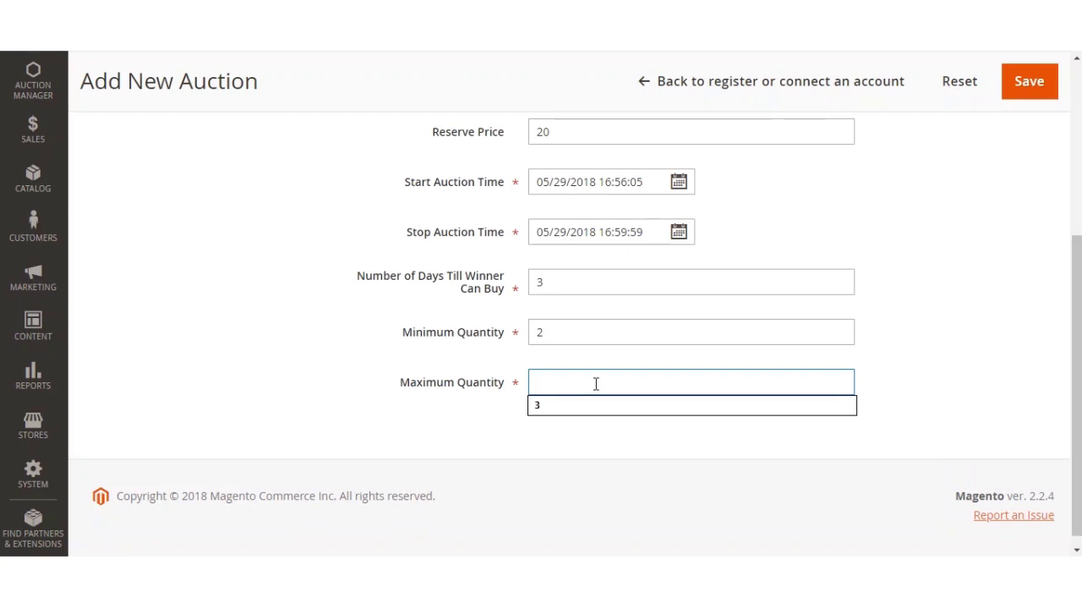
pyautogui.write('5')
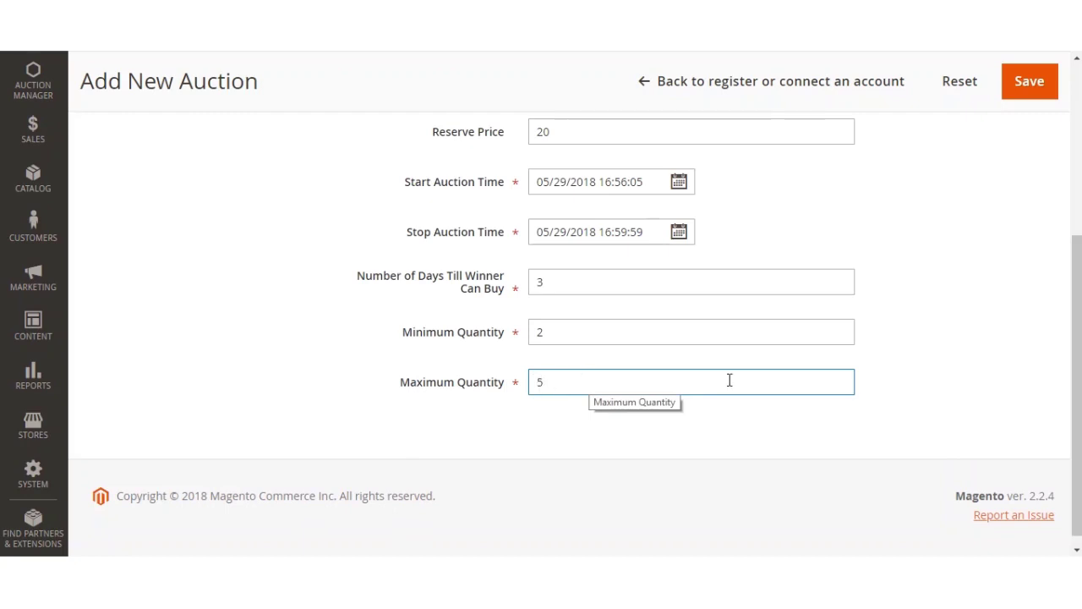
pyautogui.click(1041, 334)
# - Save the Blue Bangles auction
pyautogui.scroll(5, 660, 280)
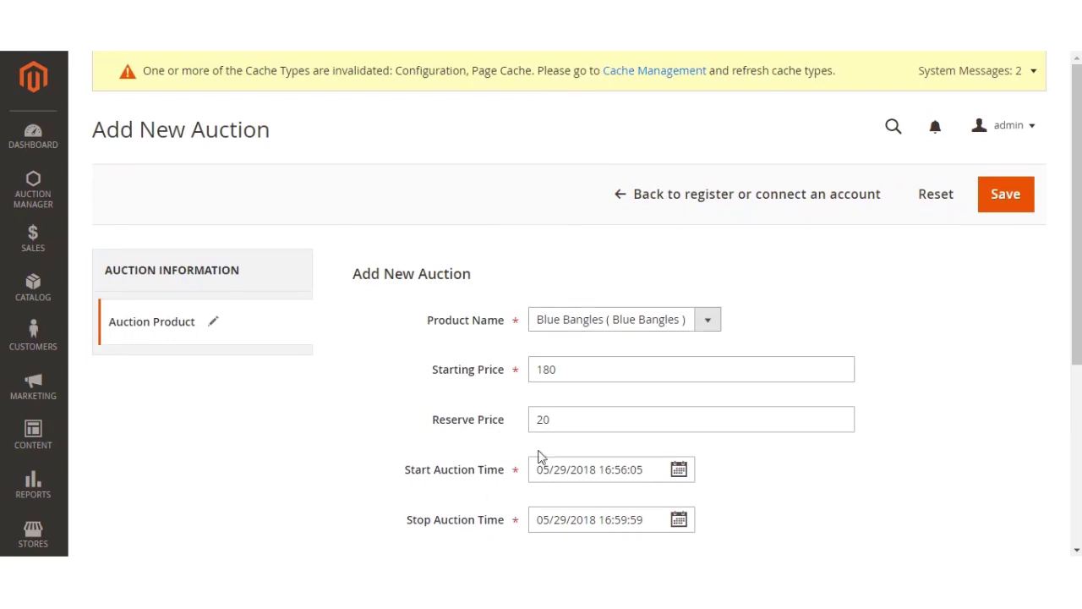
pyautogui.scroll(-2, 654, 457)
pyautogui.scroll(3, 656, 464)
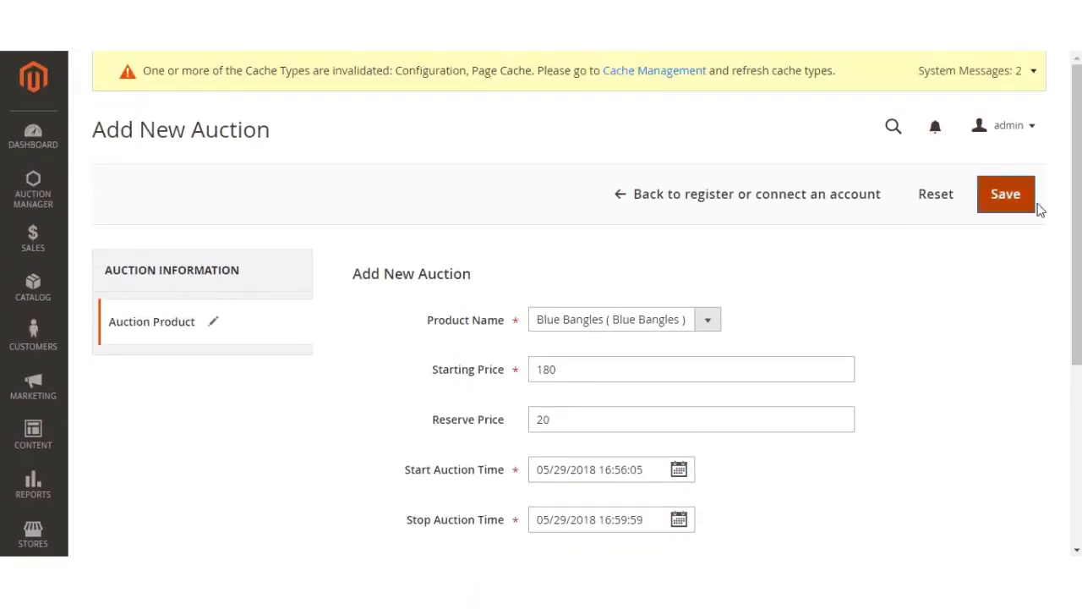
pyautogui.click(1006, 195)
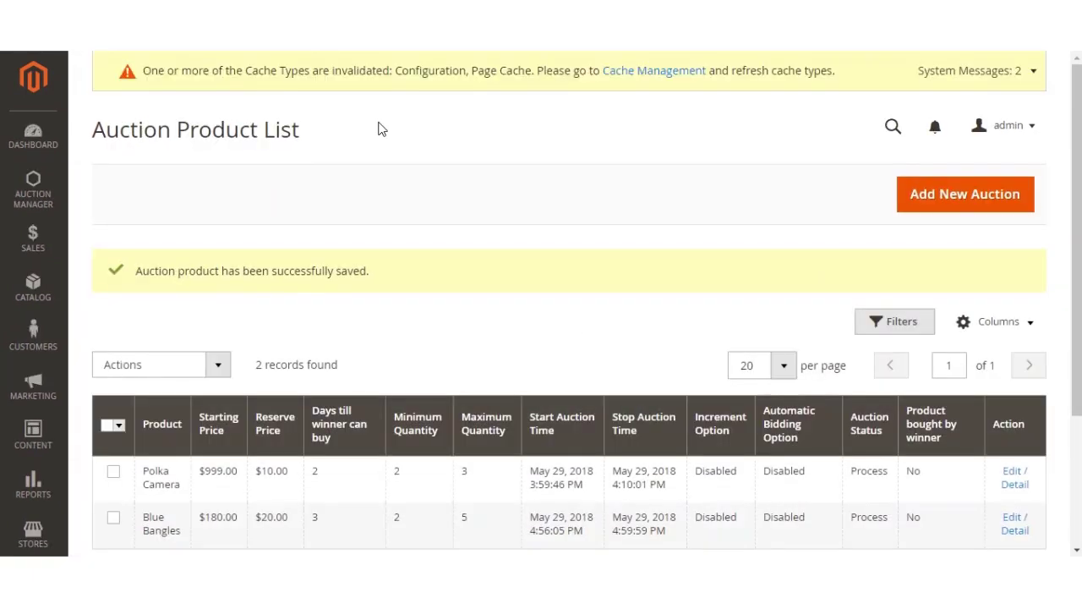
pyautogui.scroll(-3, 398, 287)
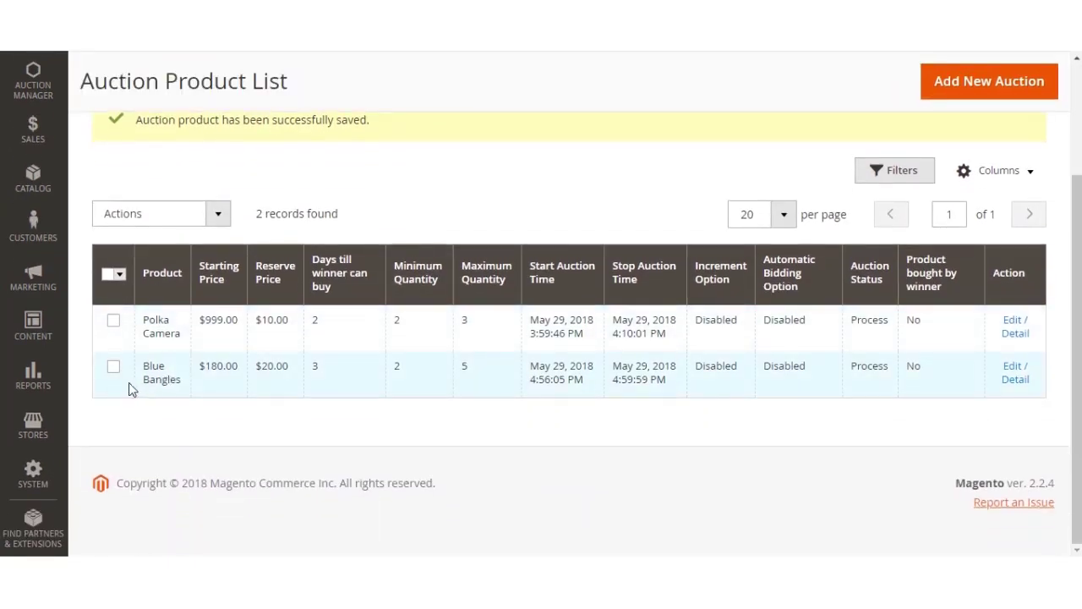
pyautogui.scroll(2, 355, 423)
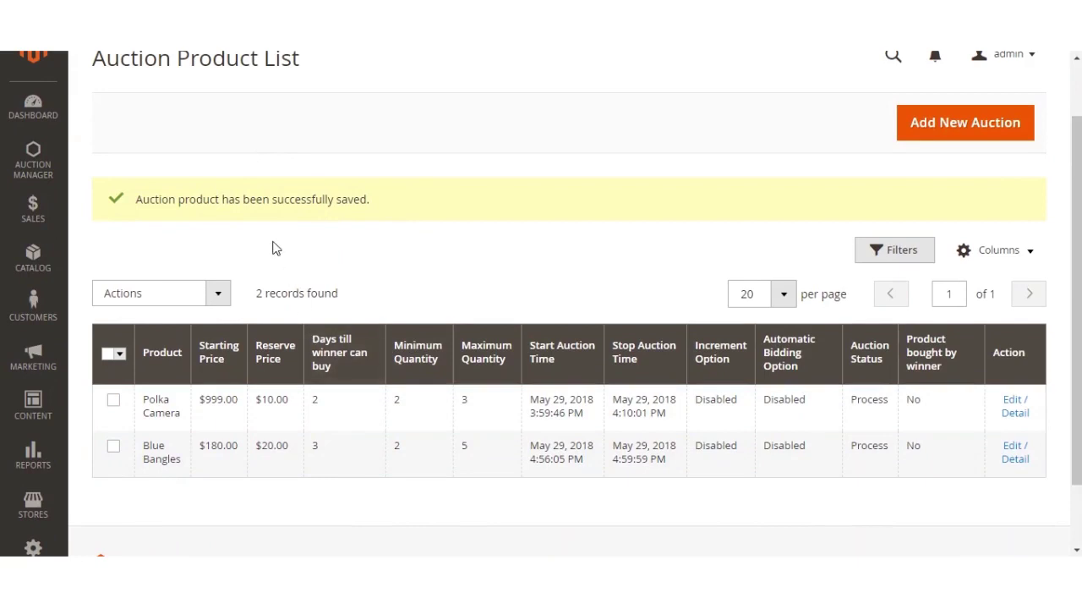
pyautogui.scroll(2, 272, 248)
pyautogui.scroll(-2, 283, 295)
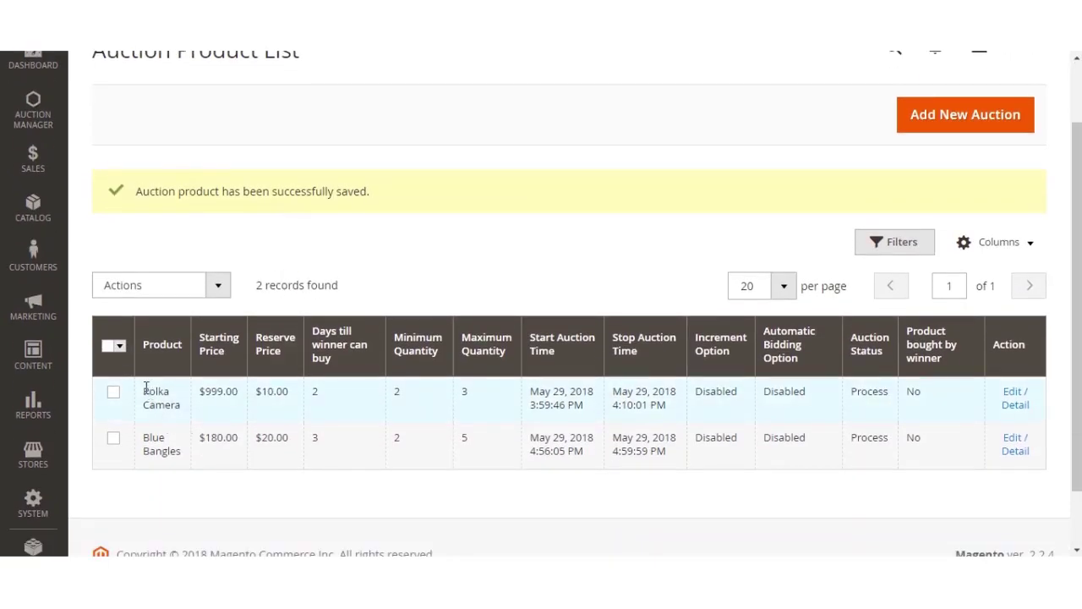
pyautogui.moveTo(144, 388); pyautogui.dragTo(981, 448)
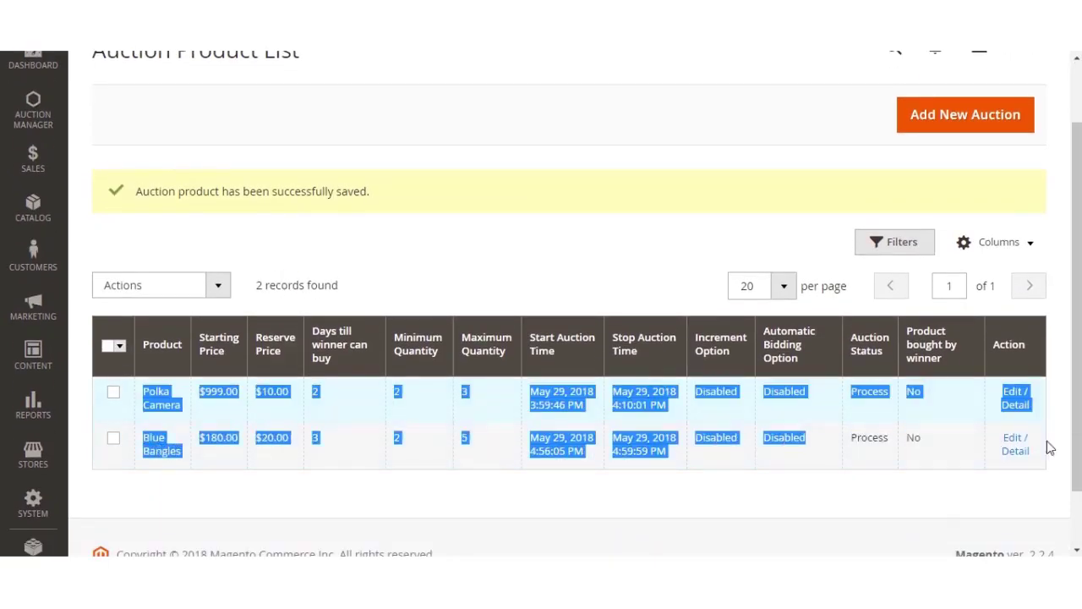
pyautogui.click(930, 499)
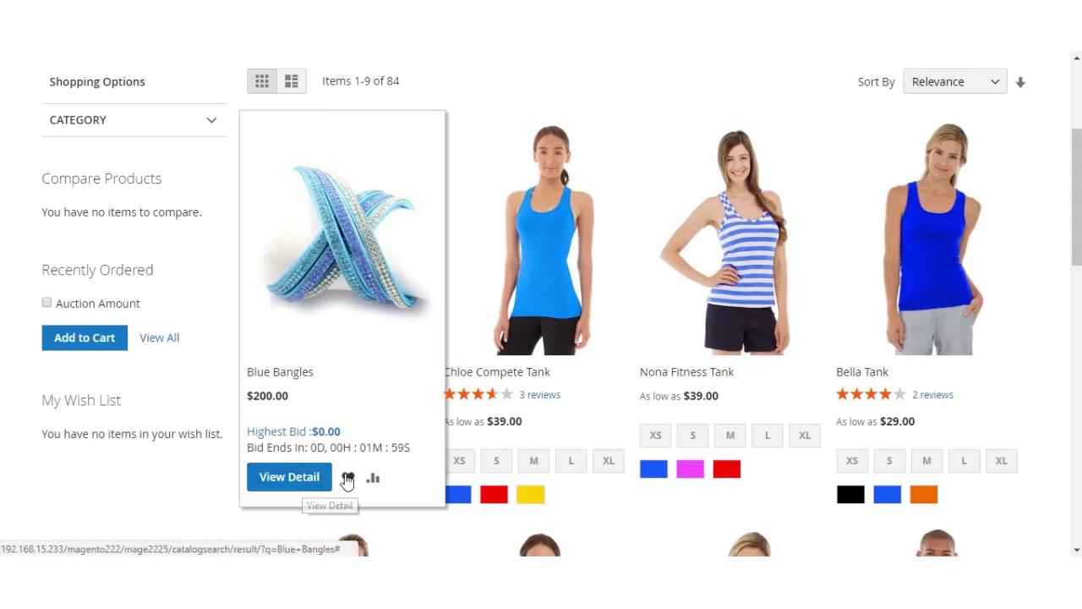
# - Open the Blue Bangles product page, which accepts bids from $180.00
pyautogui.click(337, 260)
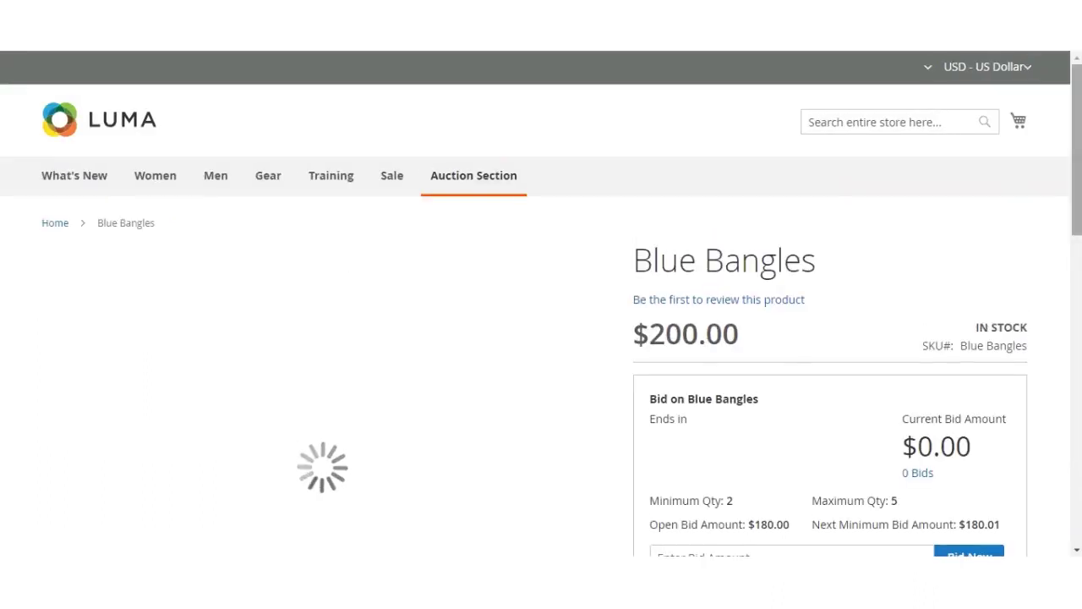
pyautogui.scroll(-2, 337, 262)
pyautogui.scroll(-3, 671, 251)
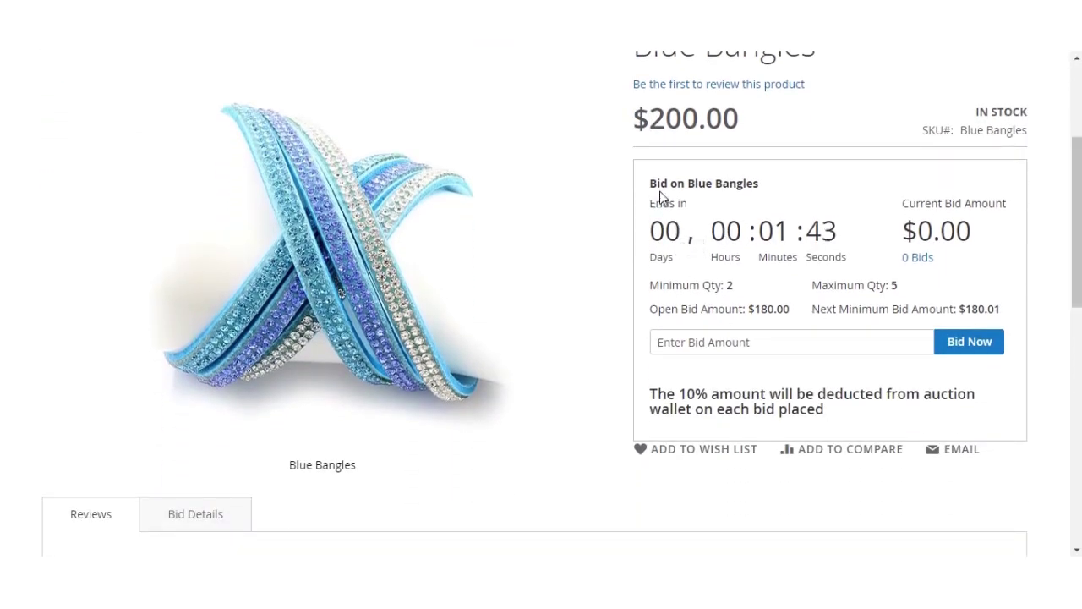
pyautogui.moveTo(669, 184); pyautogui.dragTo(752, 192)
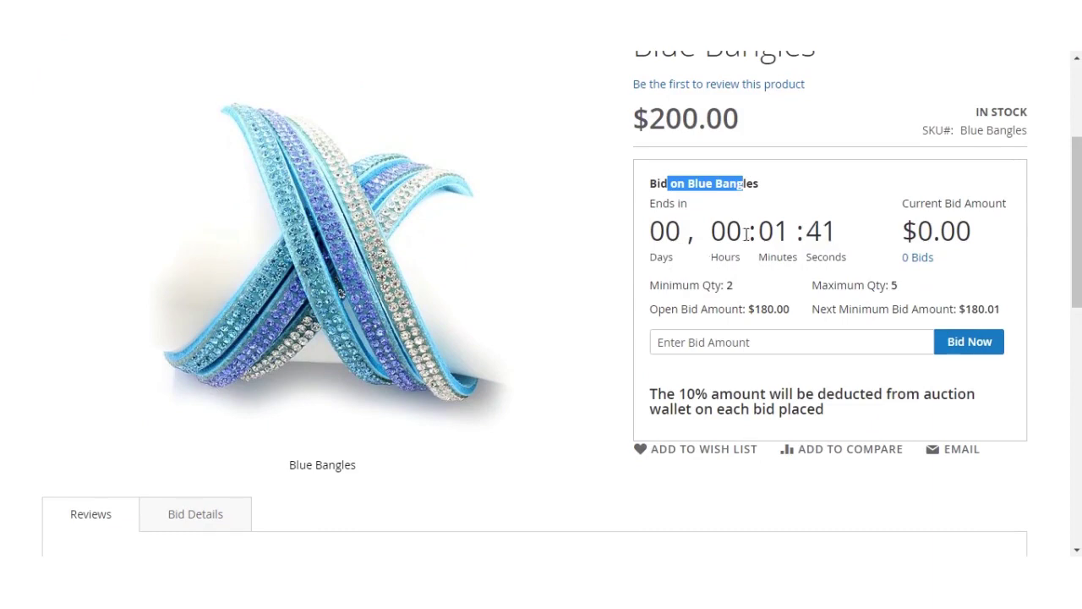
pyautogui.moveTo(651, 230); pyautogui.dragTo(819, 237)
pyautogui.click(954, 294)
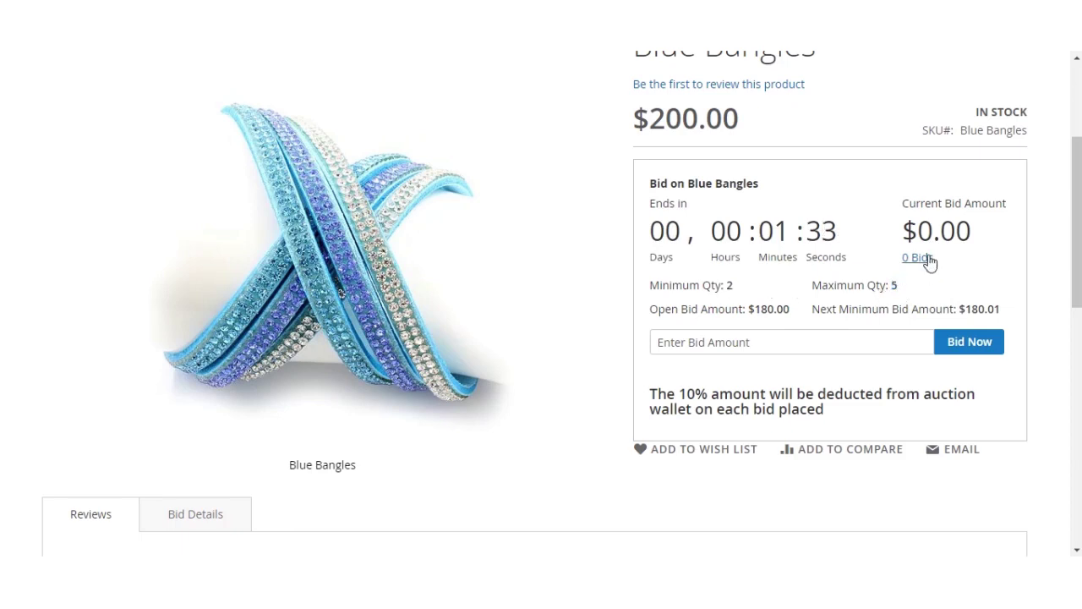
pyautogui.moveTo(689, 313); pyautogui.dragTo(751, 313)
pyautogui.click(800, 317)
pyautogui.moveTo(672, 397); pyautogui.dragTo(924, 397)
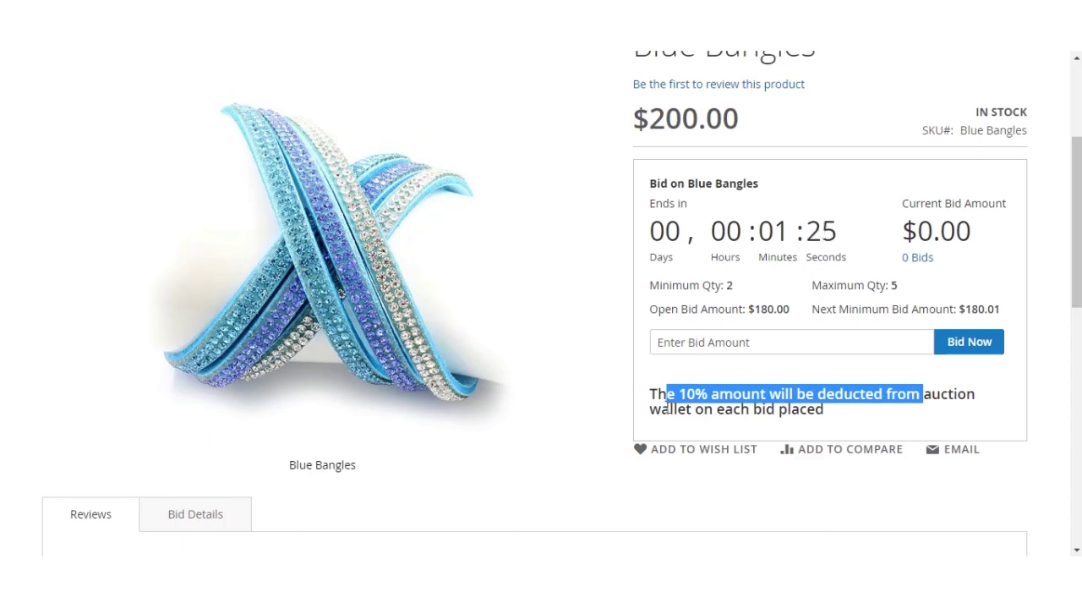
pyautogui.moveTo(669, 409); pyautogui.dragTo(752, 410)
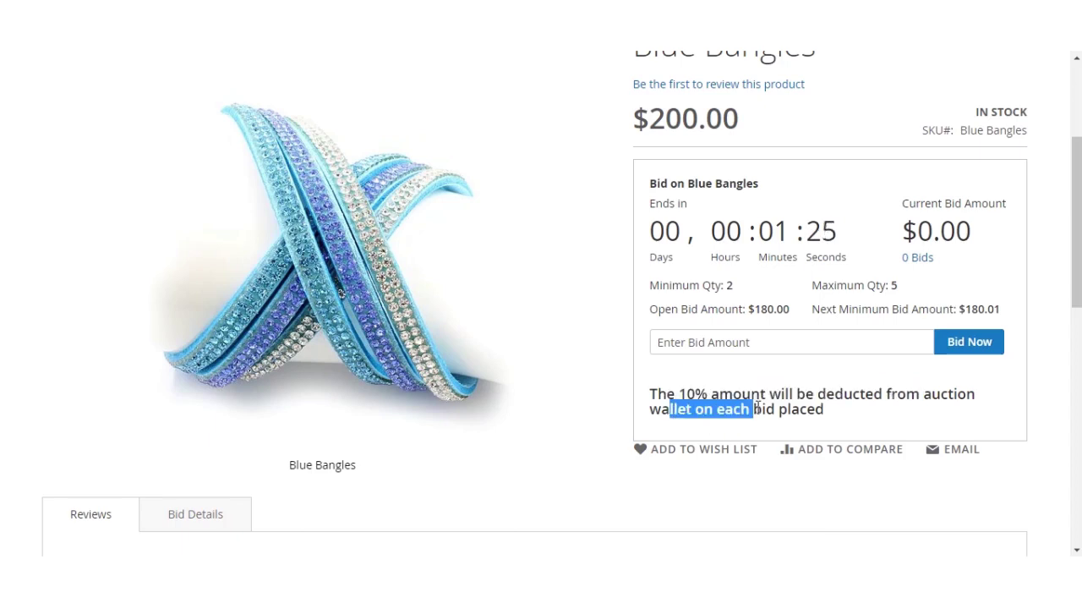
# - Bid $900 on Blue Bangles, making the current bid $900.00 with 1 bid
pyautogui.click(801, 396)
pyautogui.click(784, 342)
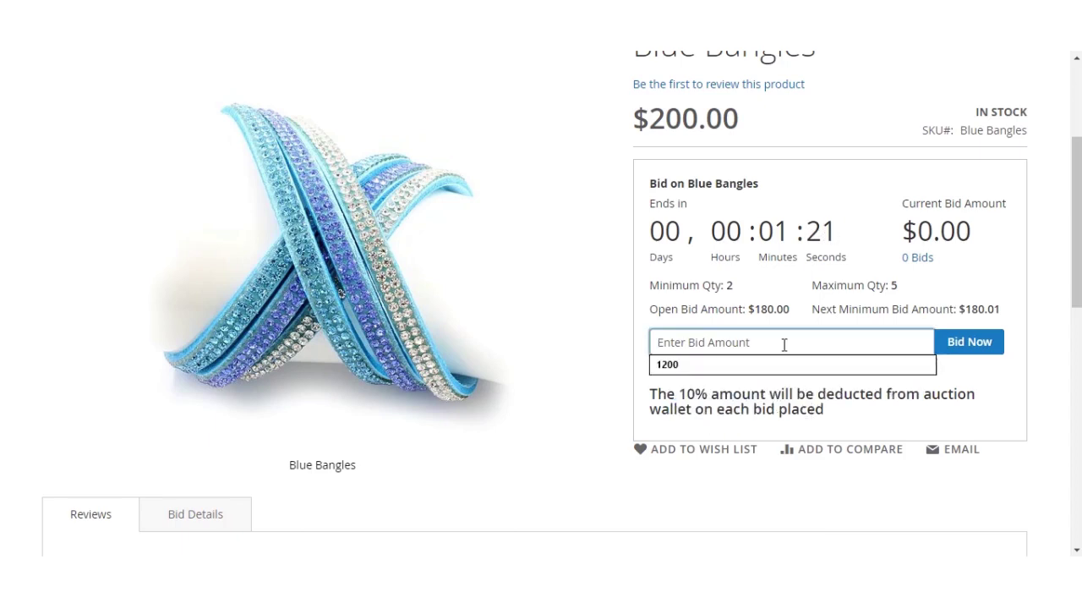
pyautogui.write('900')
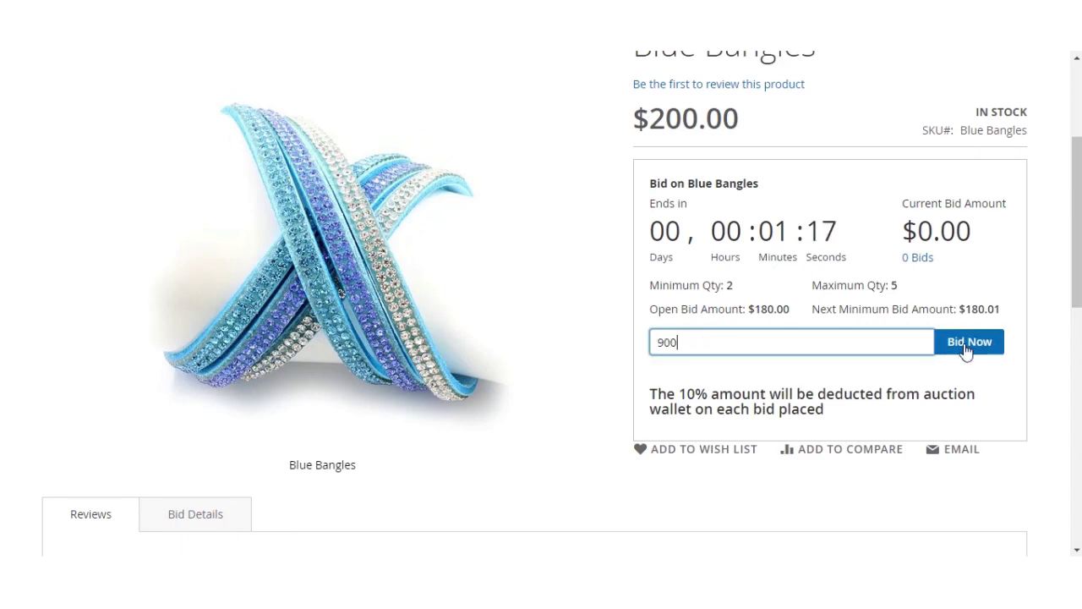
pyautogui.click(967, 350)
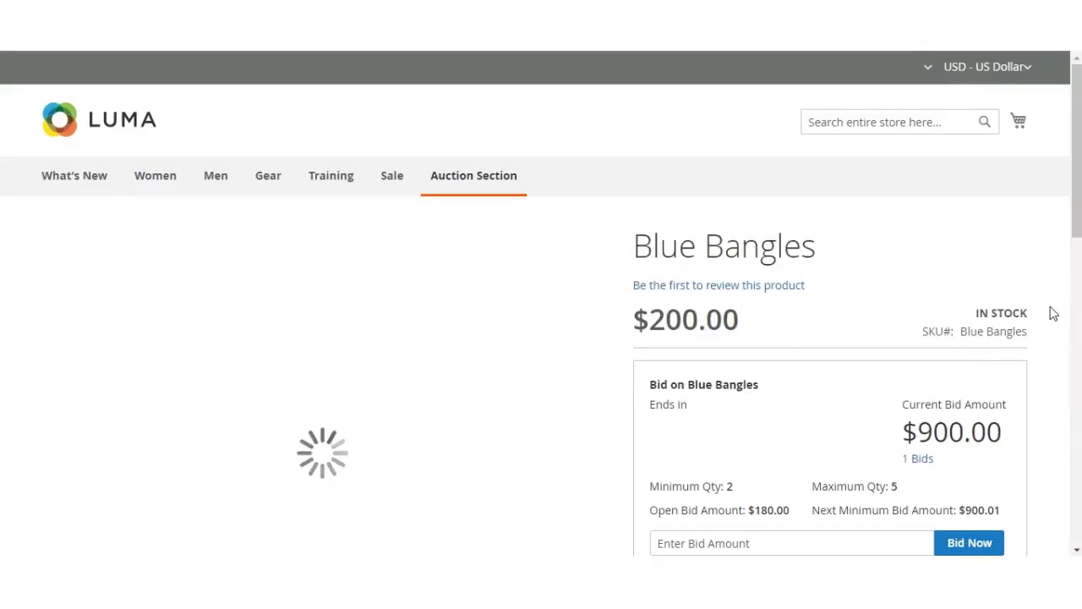
pyautogui.scroll(-2, 859, 372)
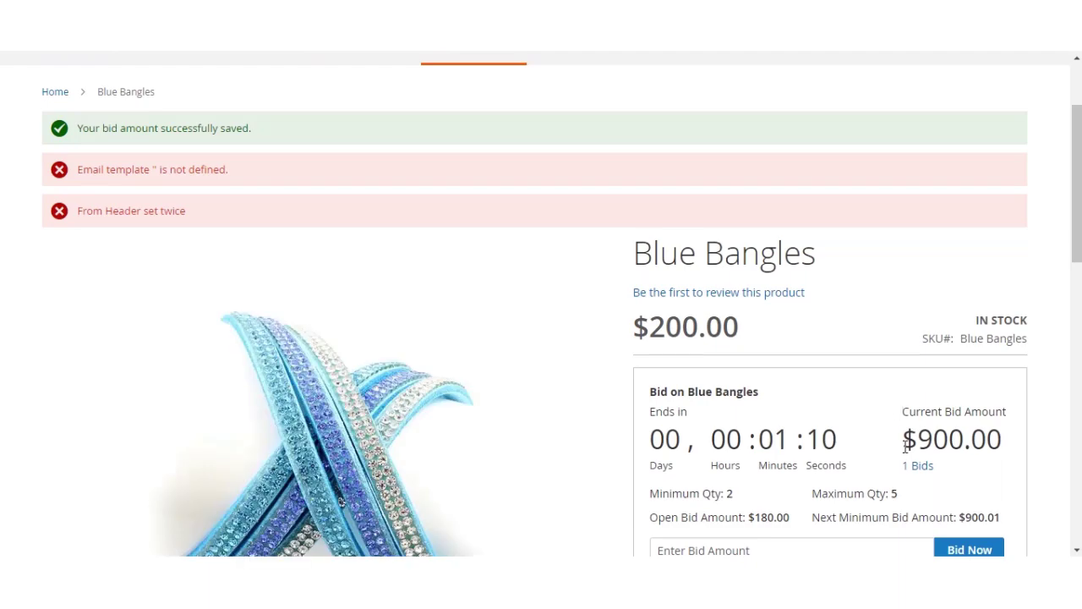
pyautogui.scroll(-4, 1073, 252)
pyautogui.scroll(1, 1072, 252)
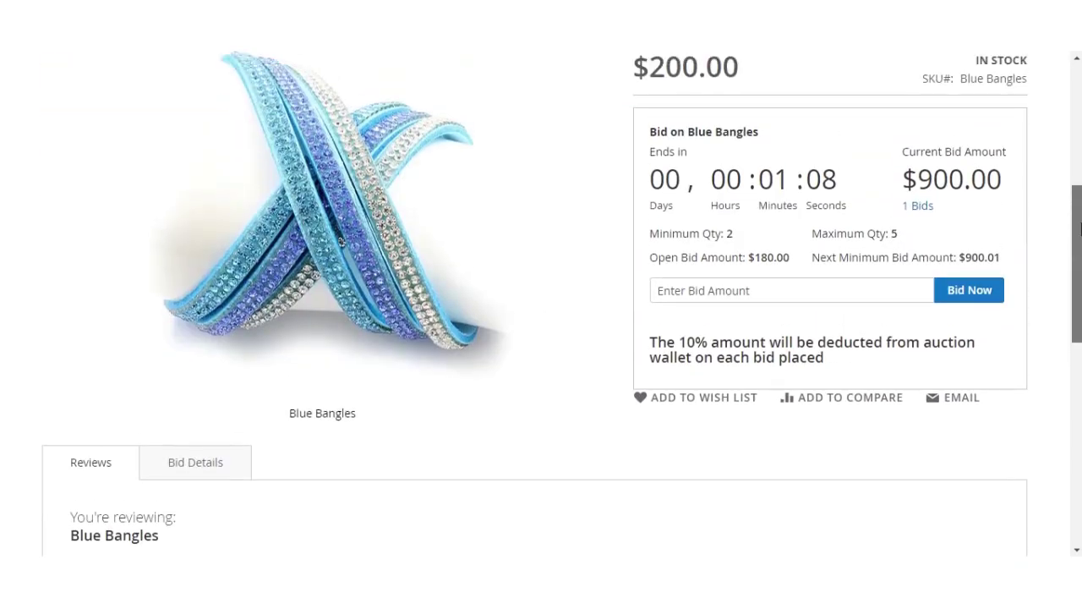
pyautogui.scroll(1, 1018, 290)
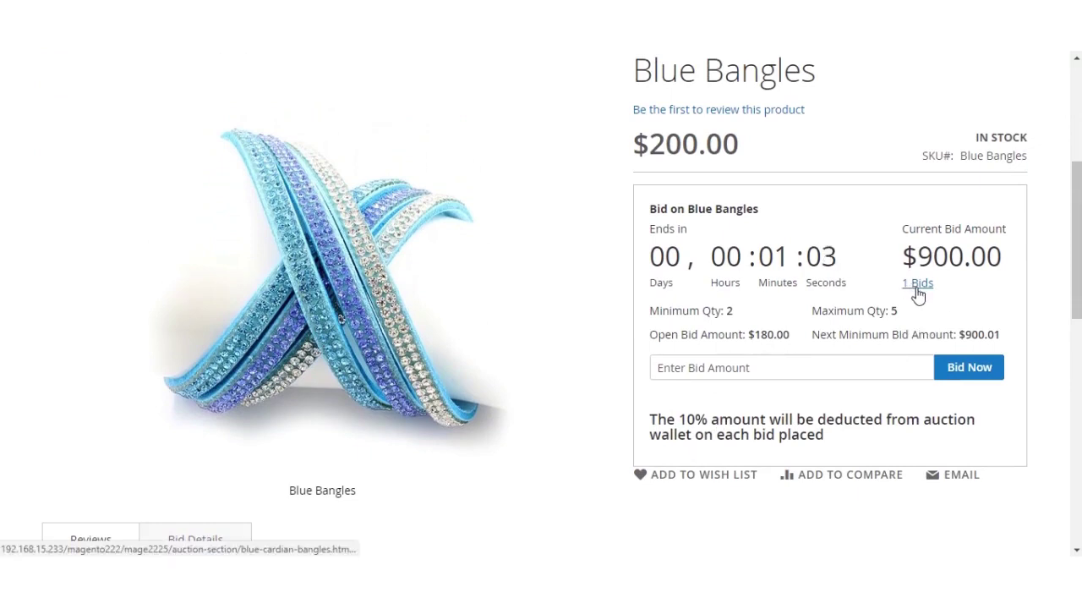
pyautogui.click(913, 292)
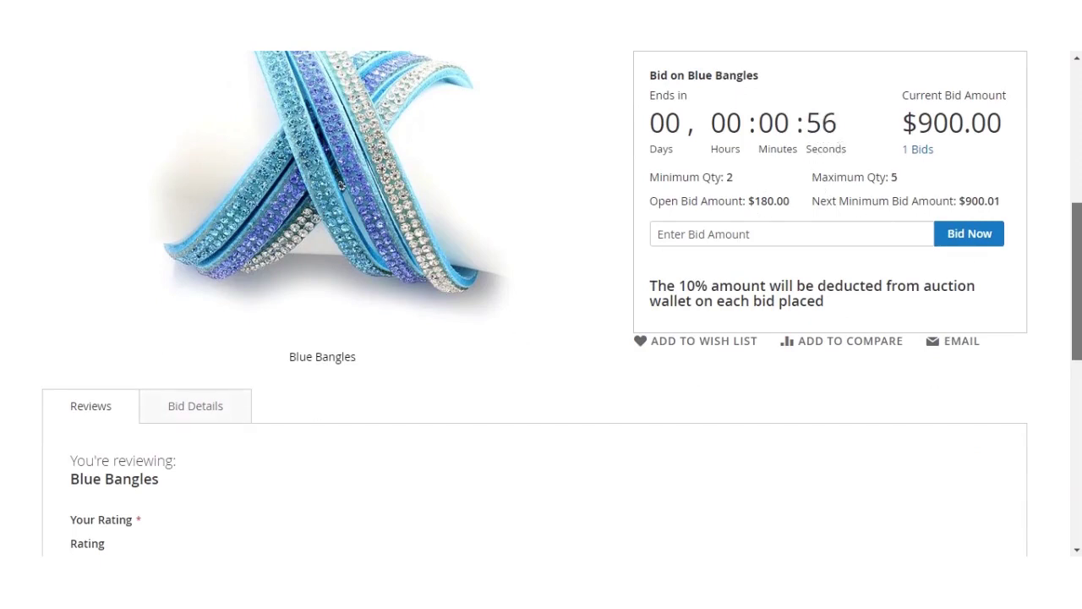
pyautogui.scroll(-1, 542, 304)
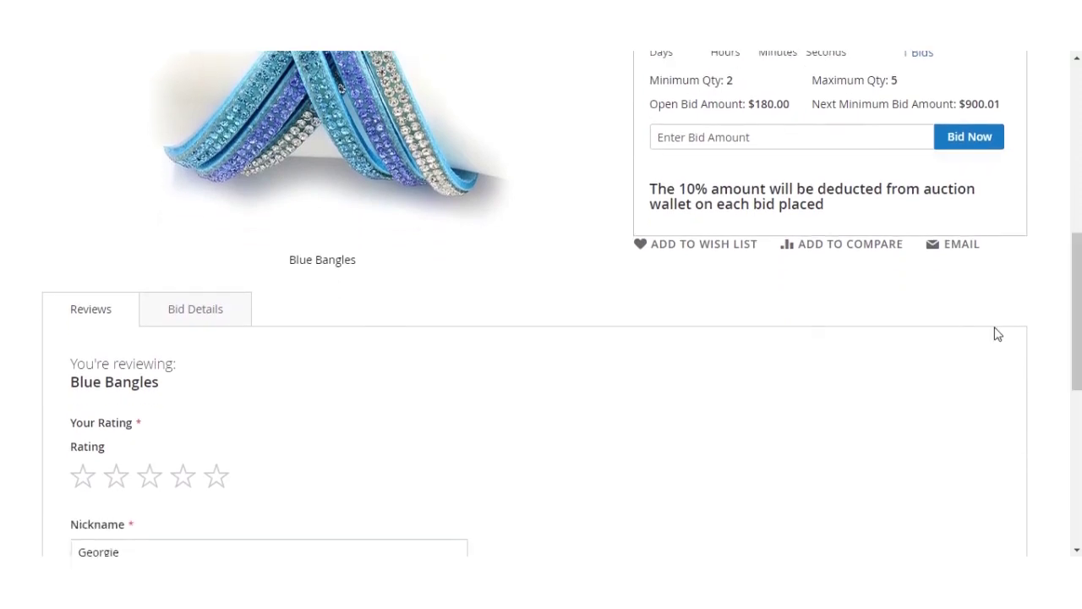
# - Show the Blue Bangles Bid Details and highlight the 900.00 bid amount
pyautogui.click(227, 322)
pyautogui.scroll(-1, 331, 398)
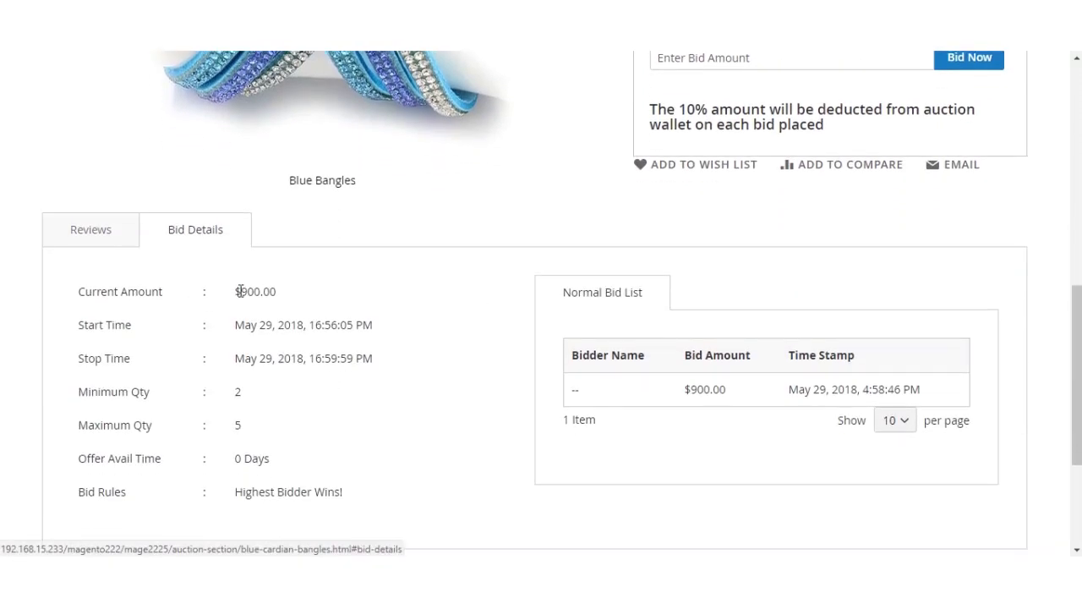
pyautogui.moveTo(240, 291); pyautogui.dragTo(273, 291)
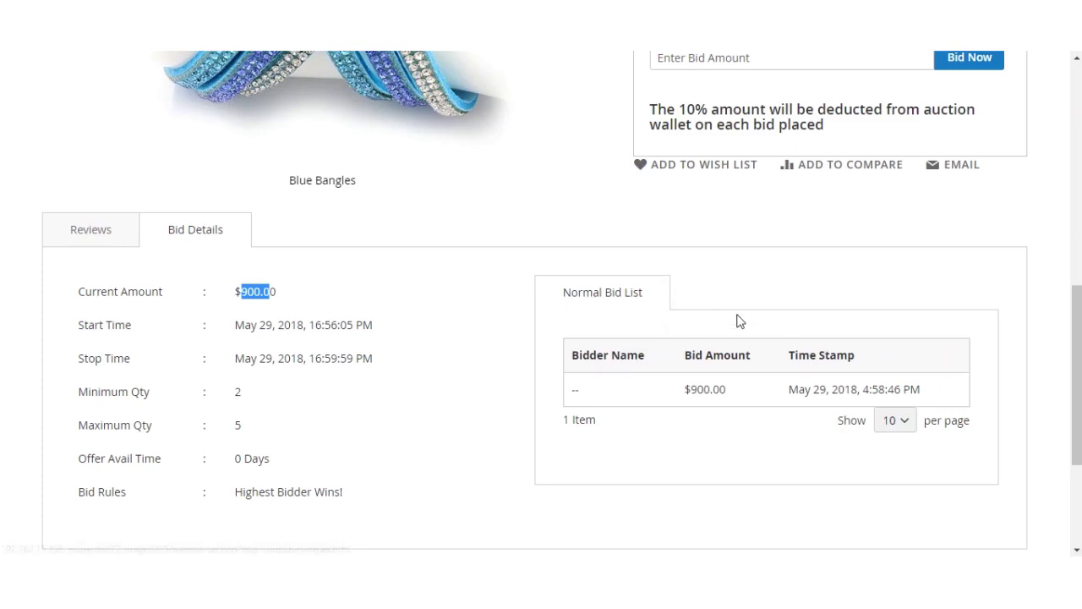
pyautogui.scroll(2, 743, 382)
pyautogui.scroll(5, 743, 381)
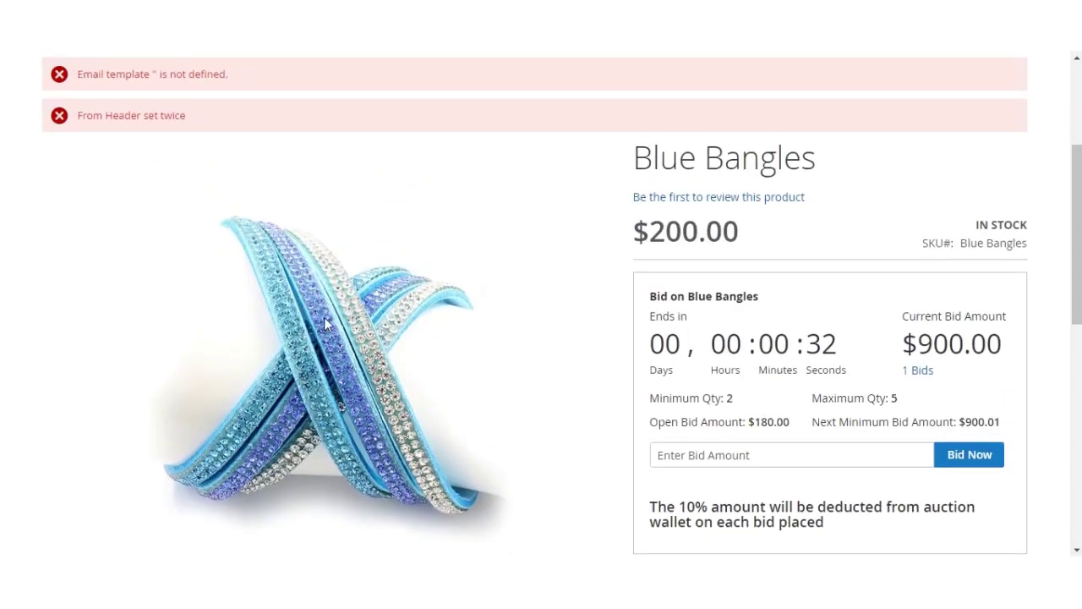
# - Wait out the countdown until 'You have Won the Auction!' shows Amount to pay $810.00
pyautogui.scroll(-3, 331, 366)
pyautogui.scroll(2, 333, 369)
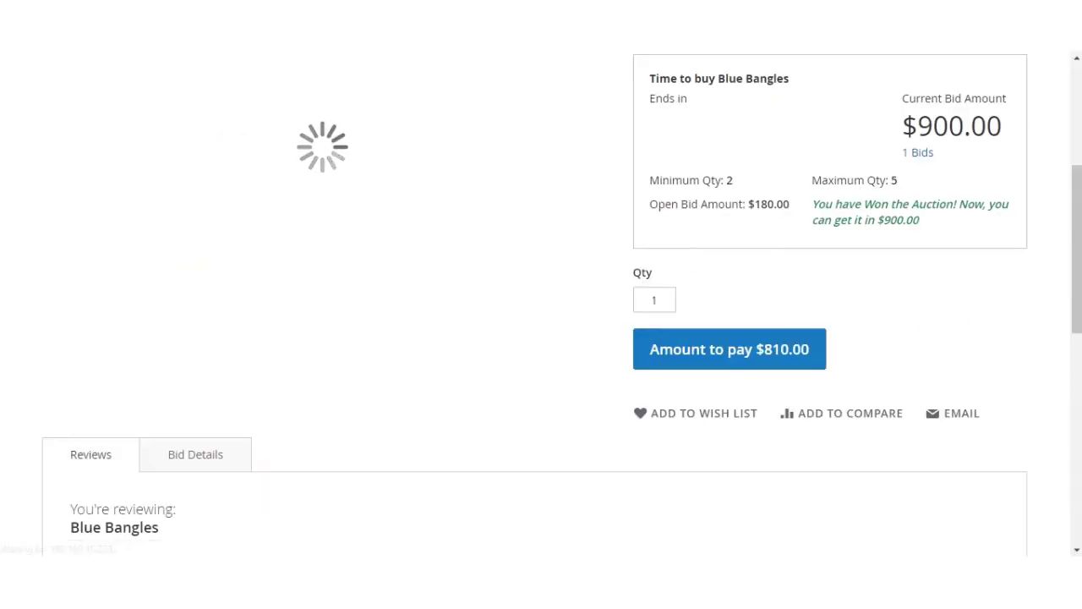
pyautogui.scroll(2, 404, 376)
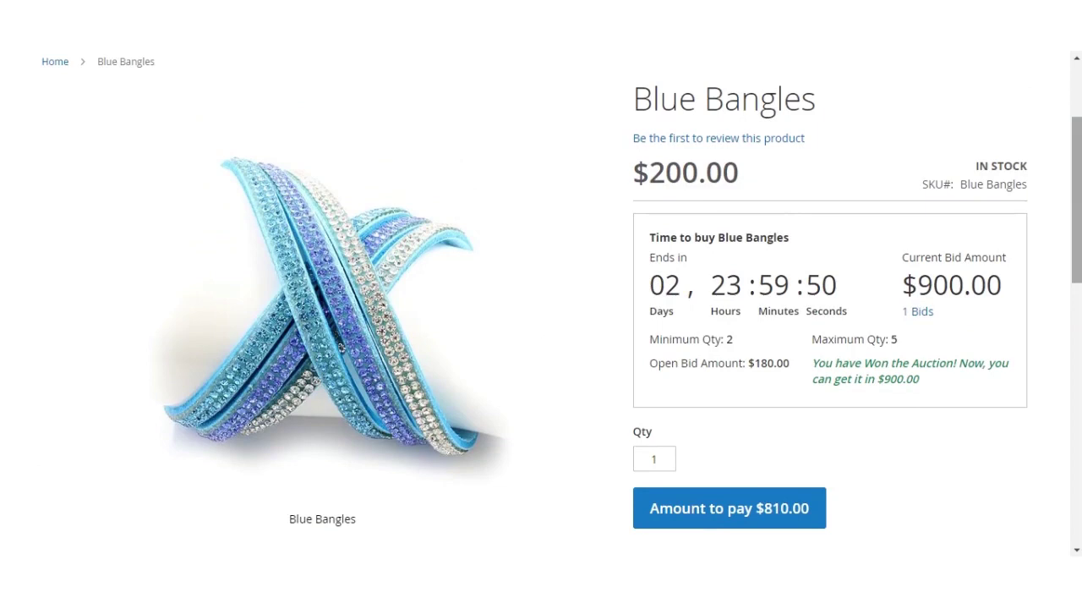
pyautogui.scroll(-1, 1032, 258)
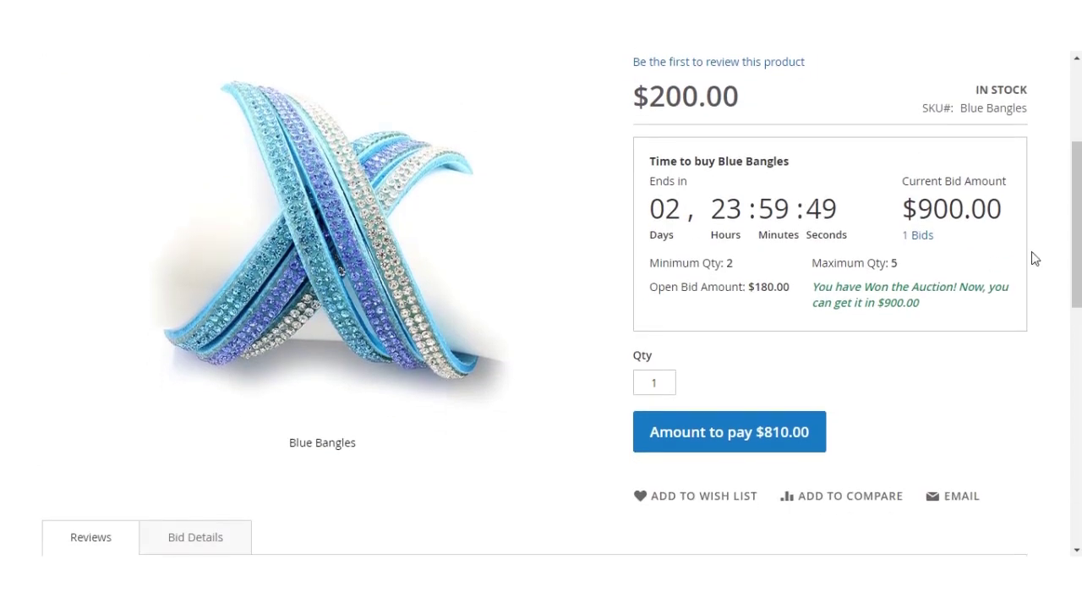
pyautogui.moveTo(815, 290); pyautogui.dragTo(1003, 288)
pyautogui.moveTo(819, 300); pyautogui.dragTo(925, 311)
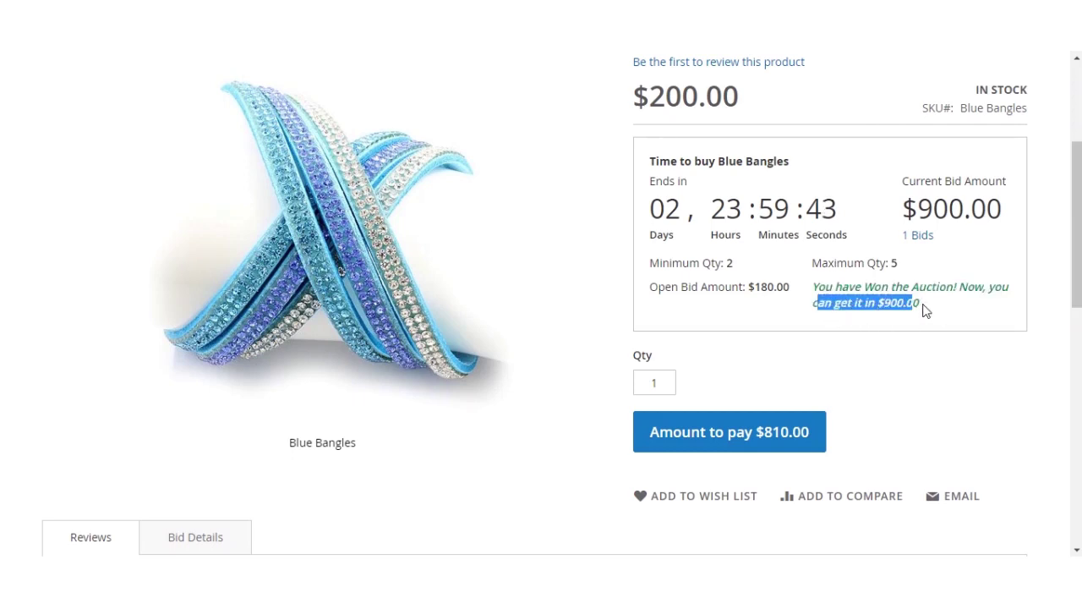
pyautogui.scroll(-1, 751, 493)
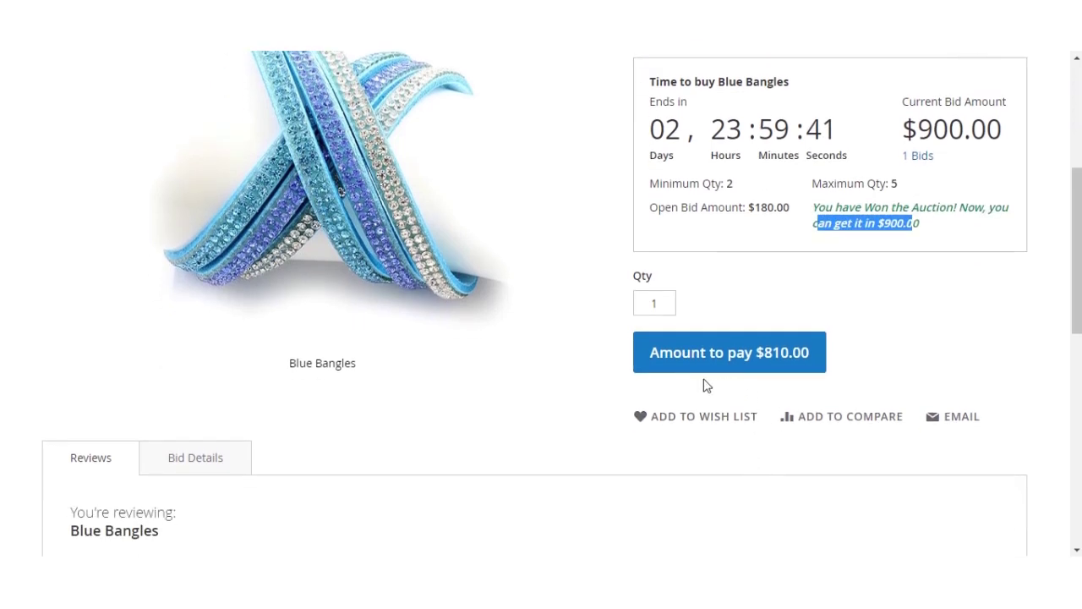